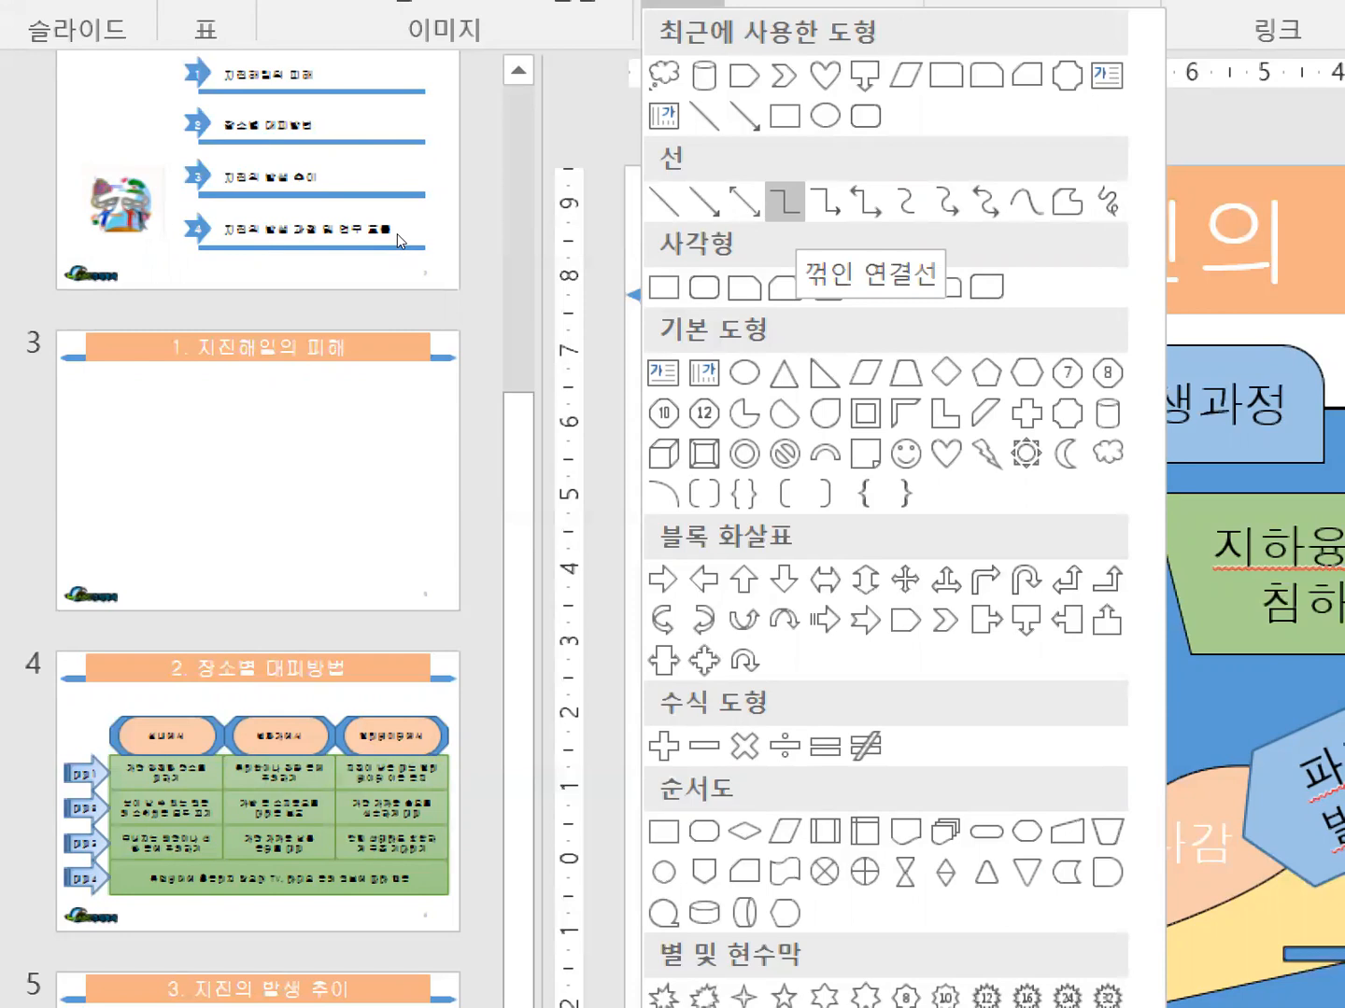
Link the tops of the 해안가 and 썰물현상 shapes with an elbow connector and colour the line black
key(Right)
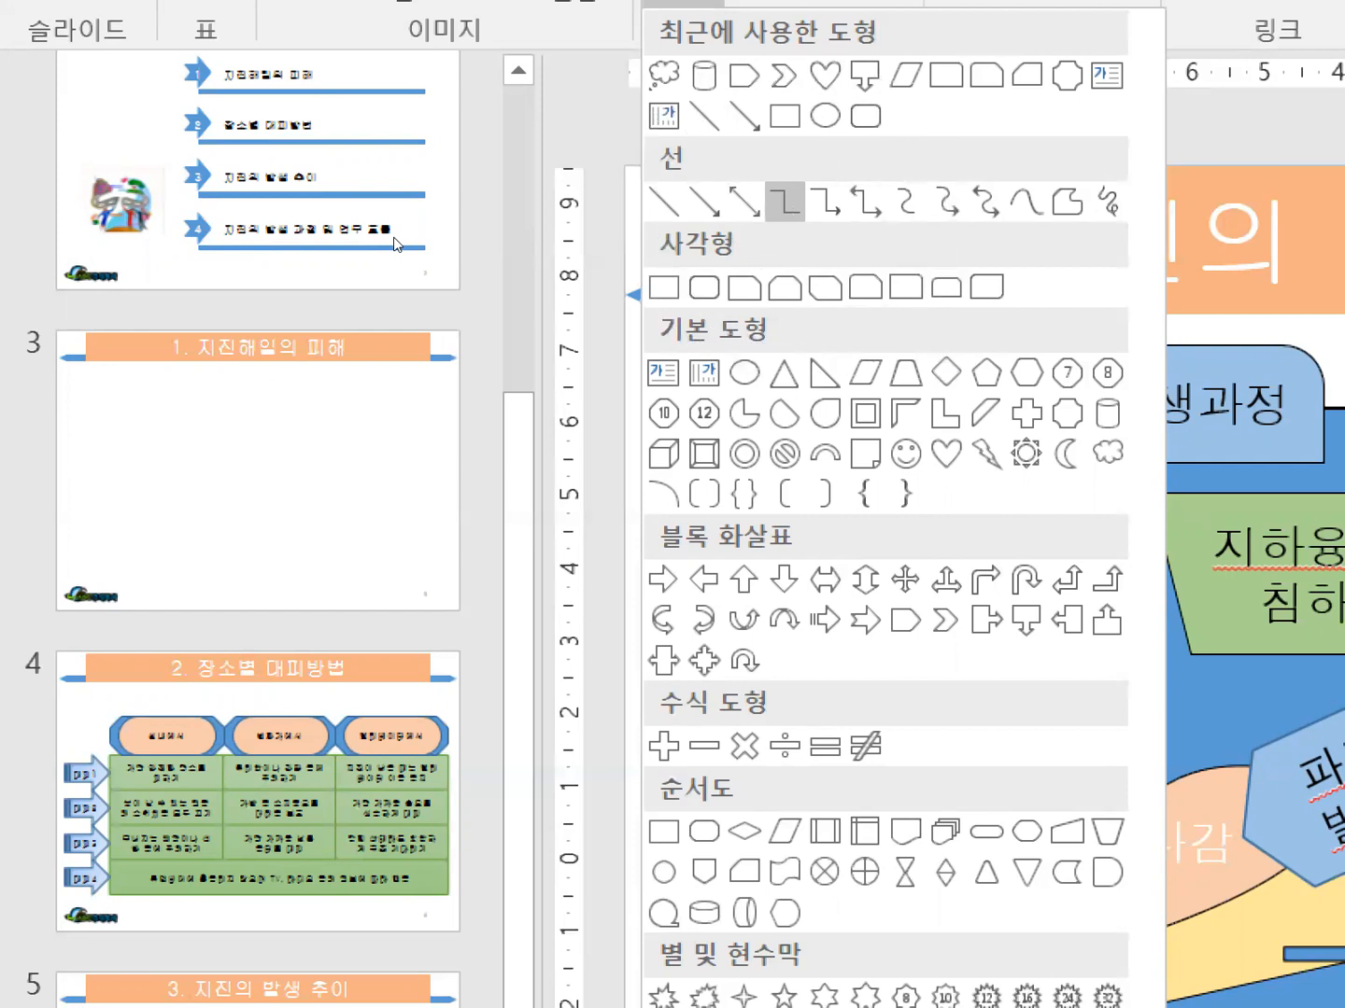
click(785, 201)
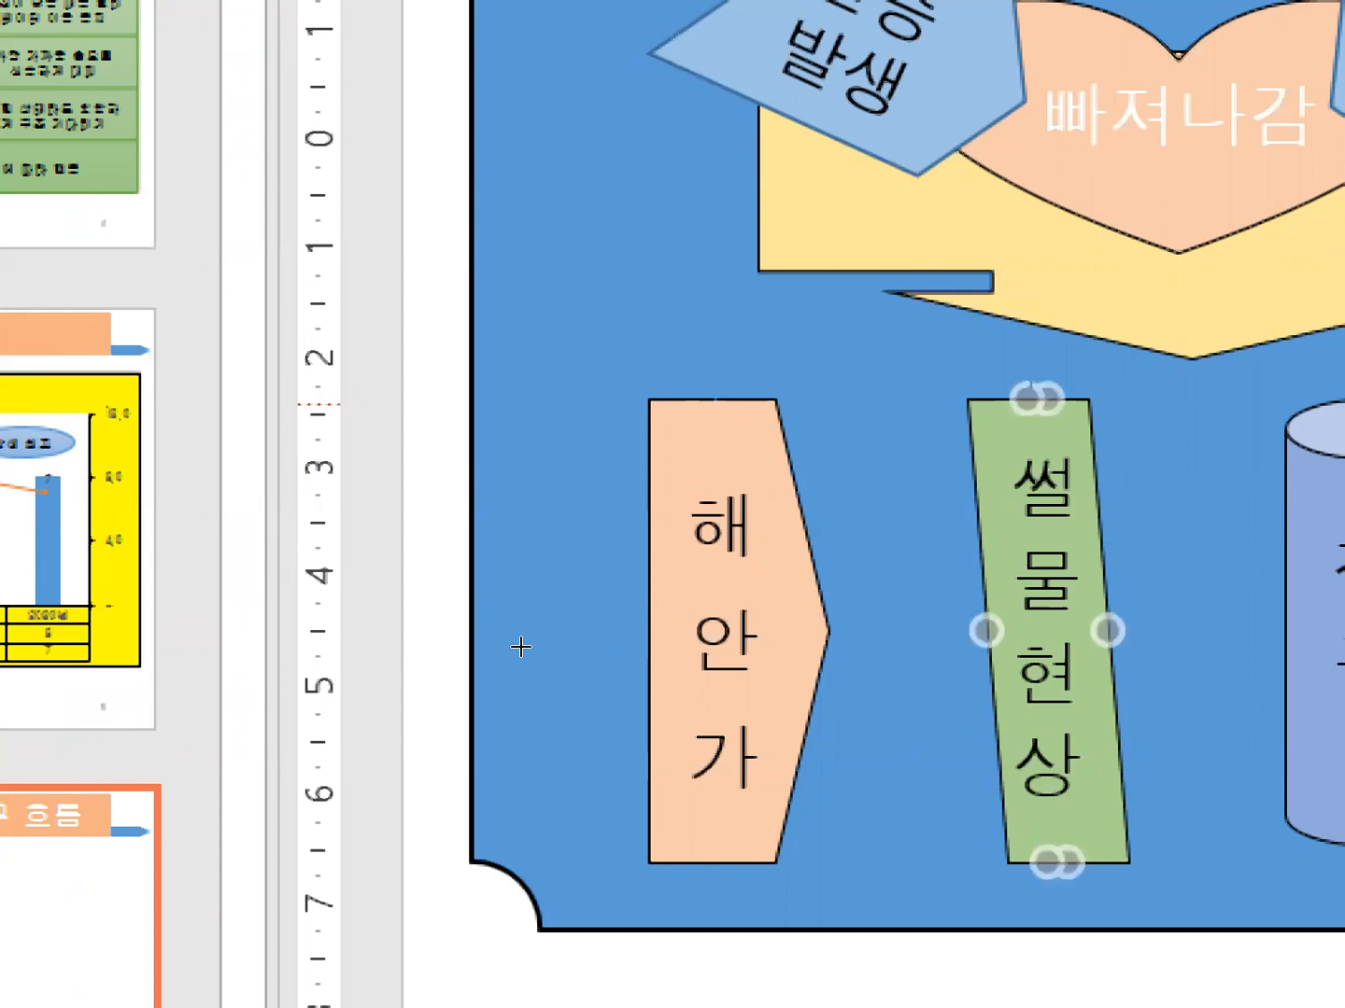
drag(521, 647, 521, 647)
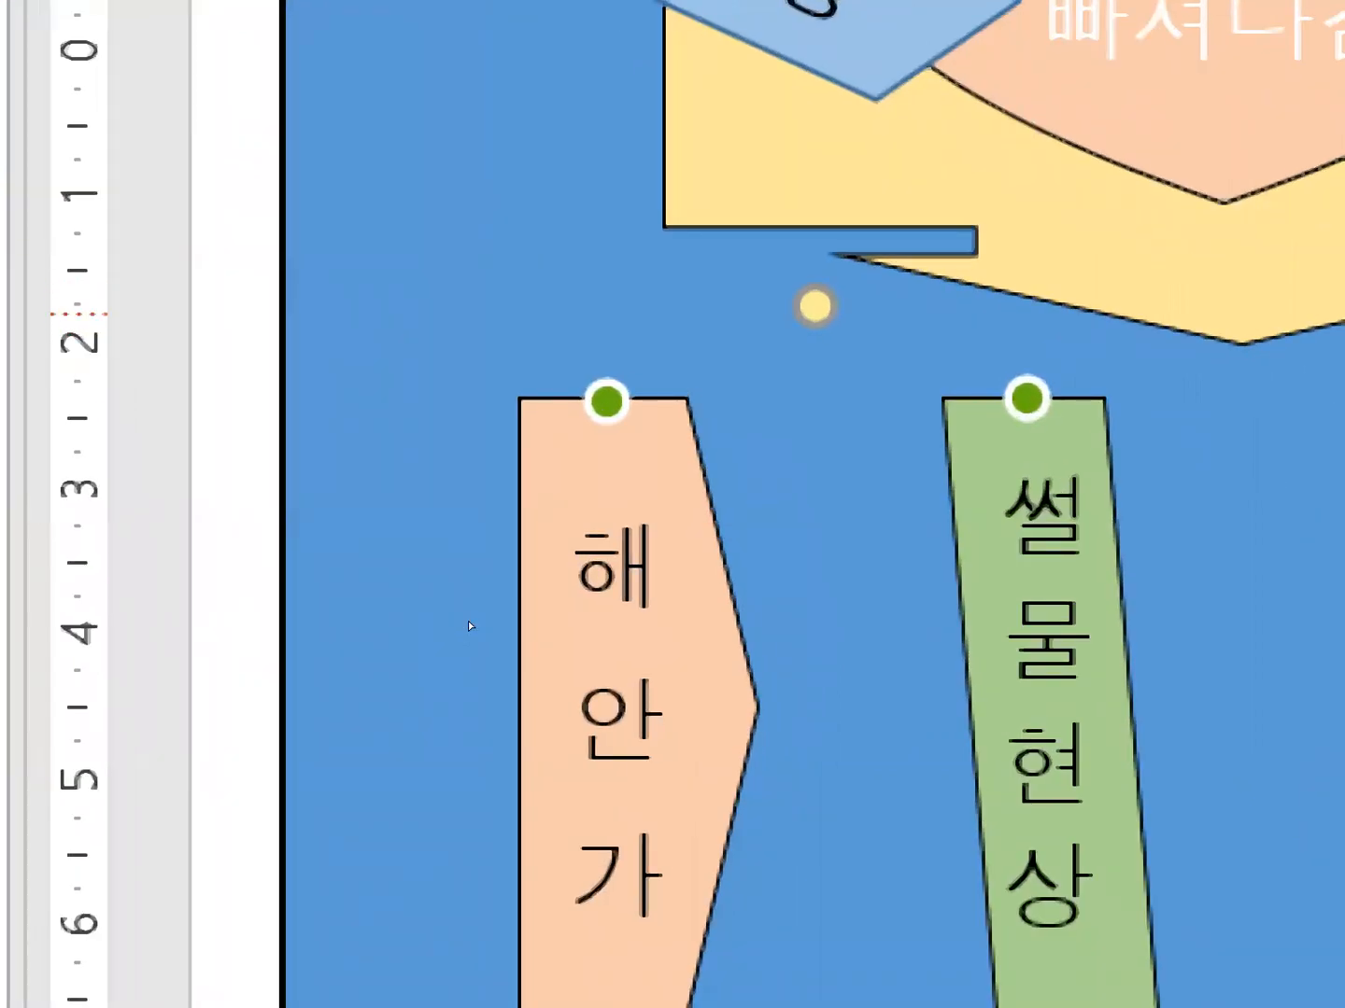
key(shift+F10)
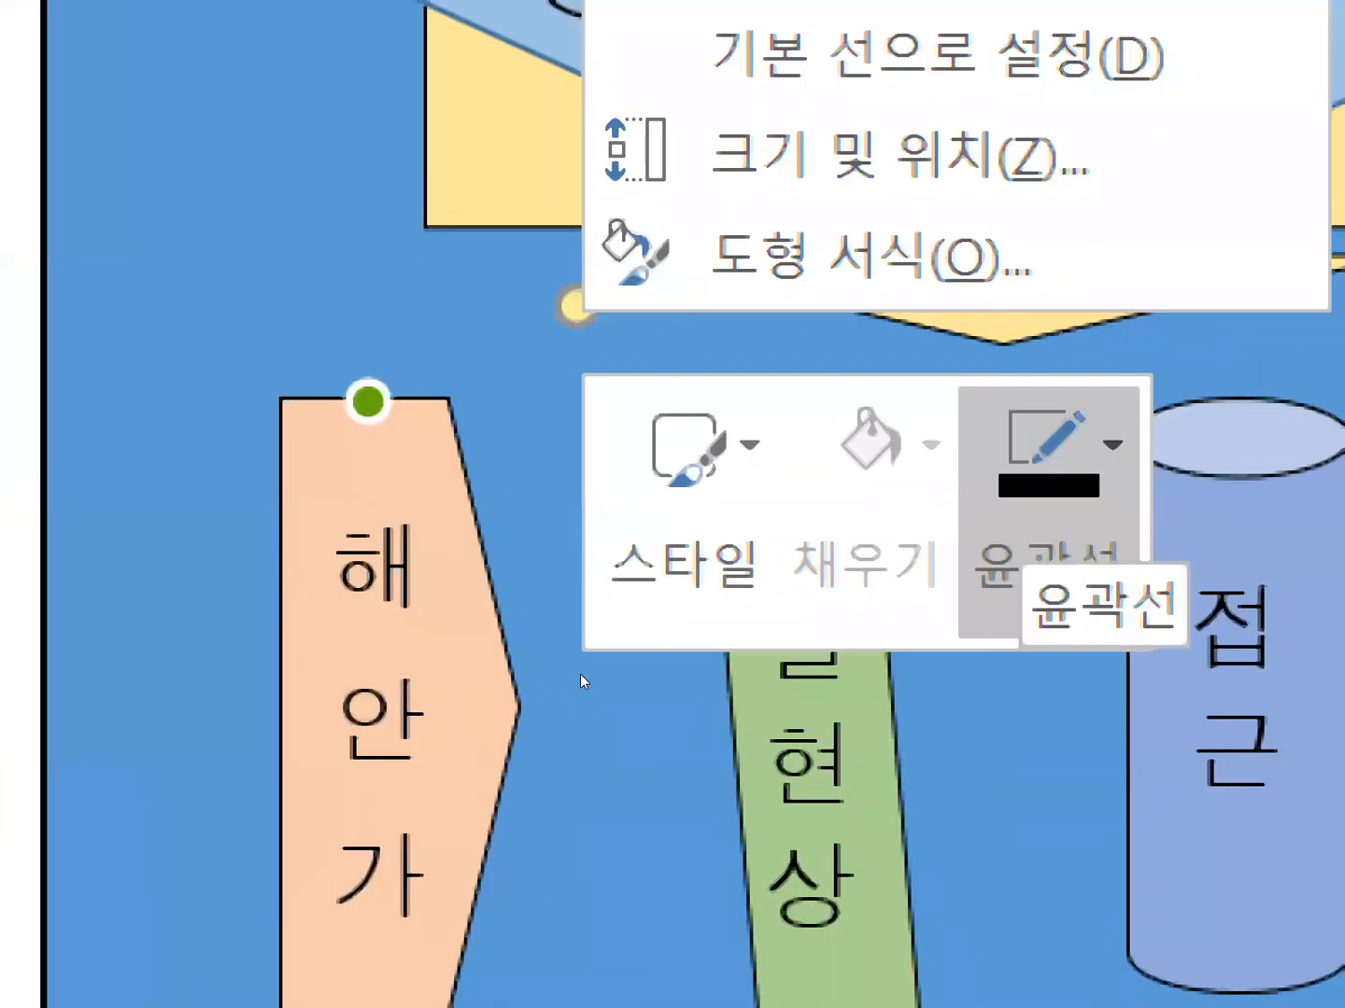
click(1041, 509)
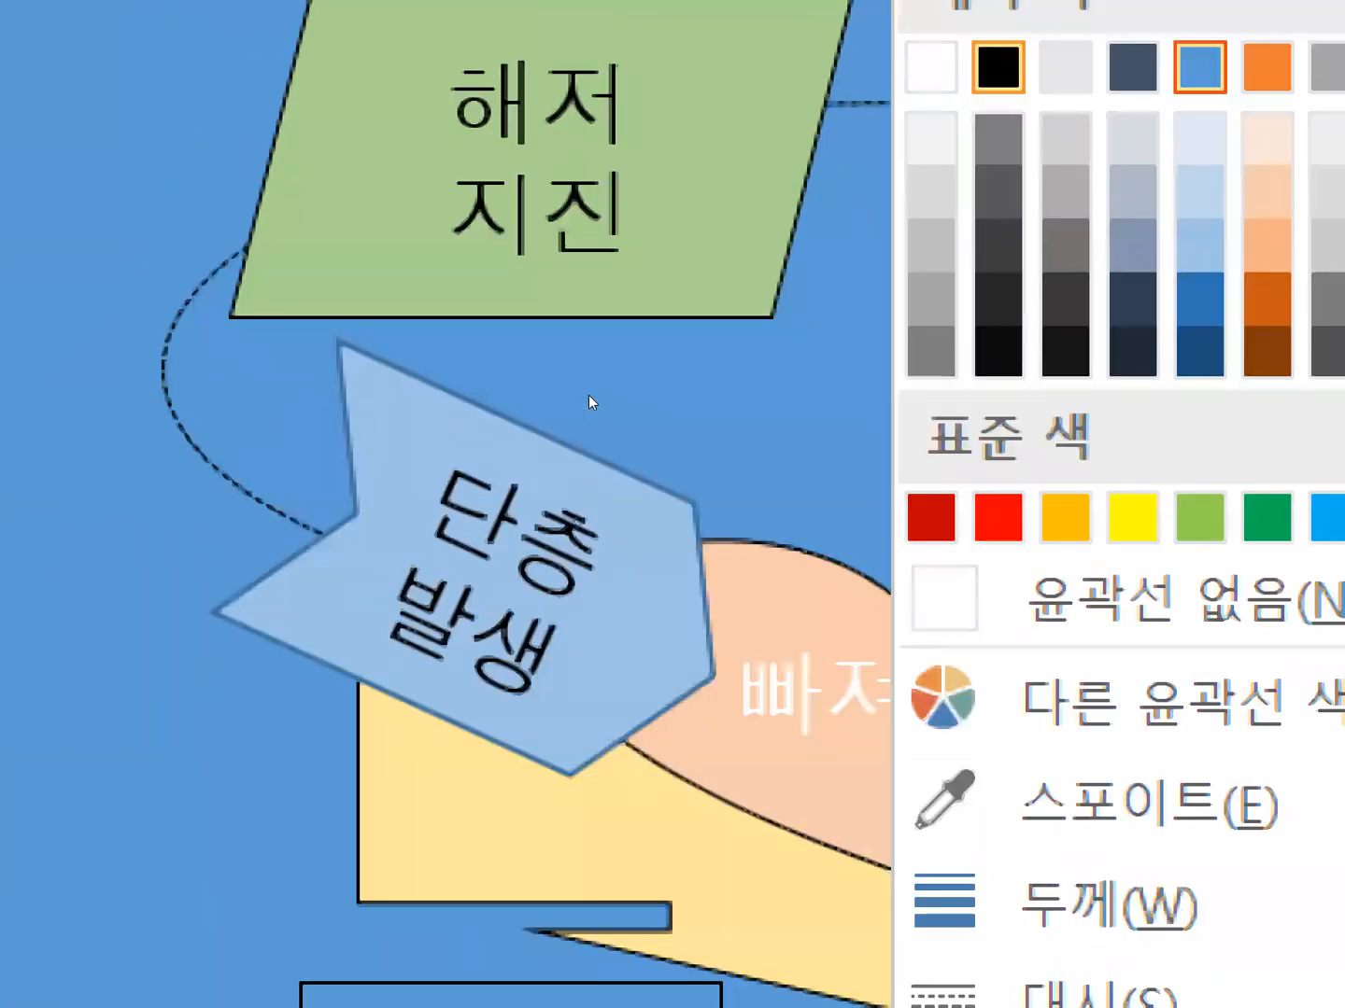
click(999, 66)
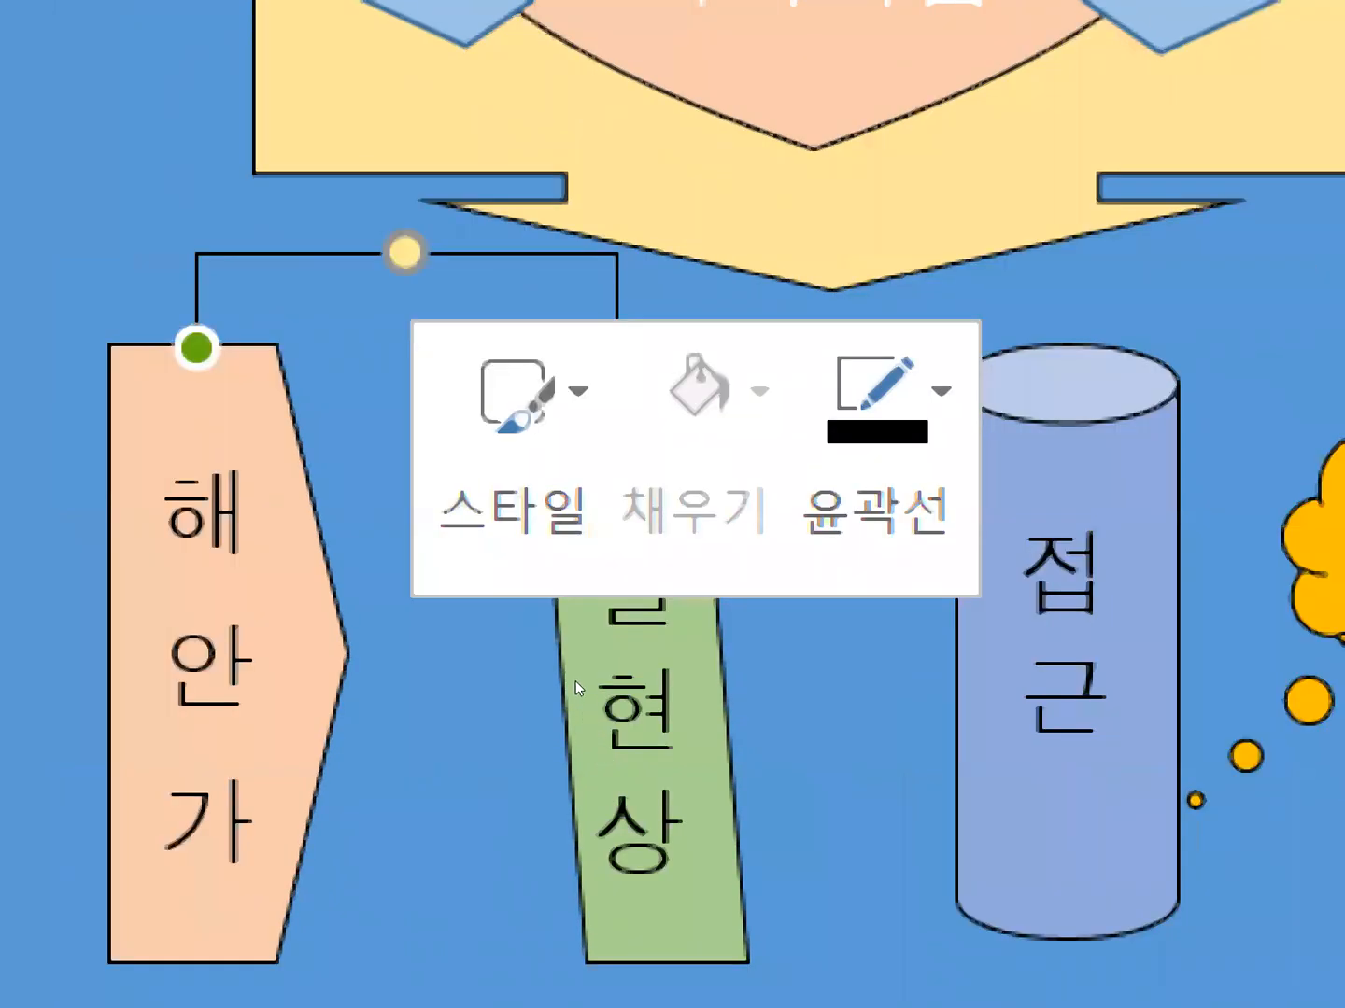
Give the connector between 해안가 and 썰물현상 a square-dot dash style
click(870, 478)
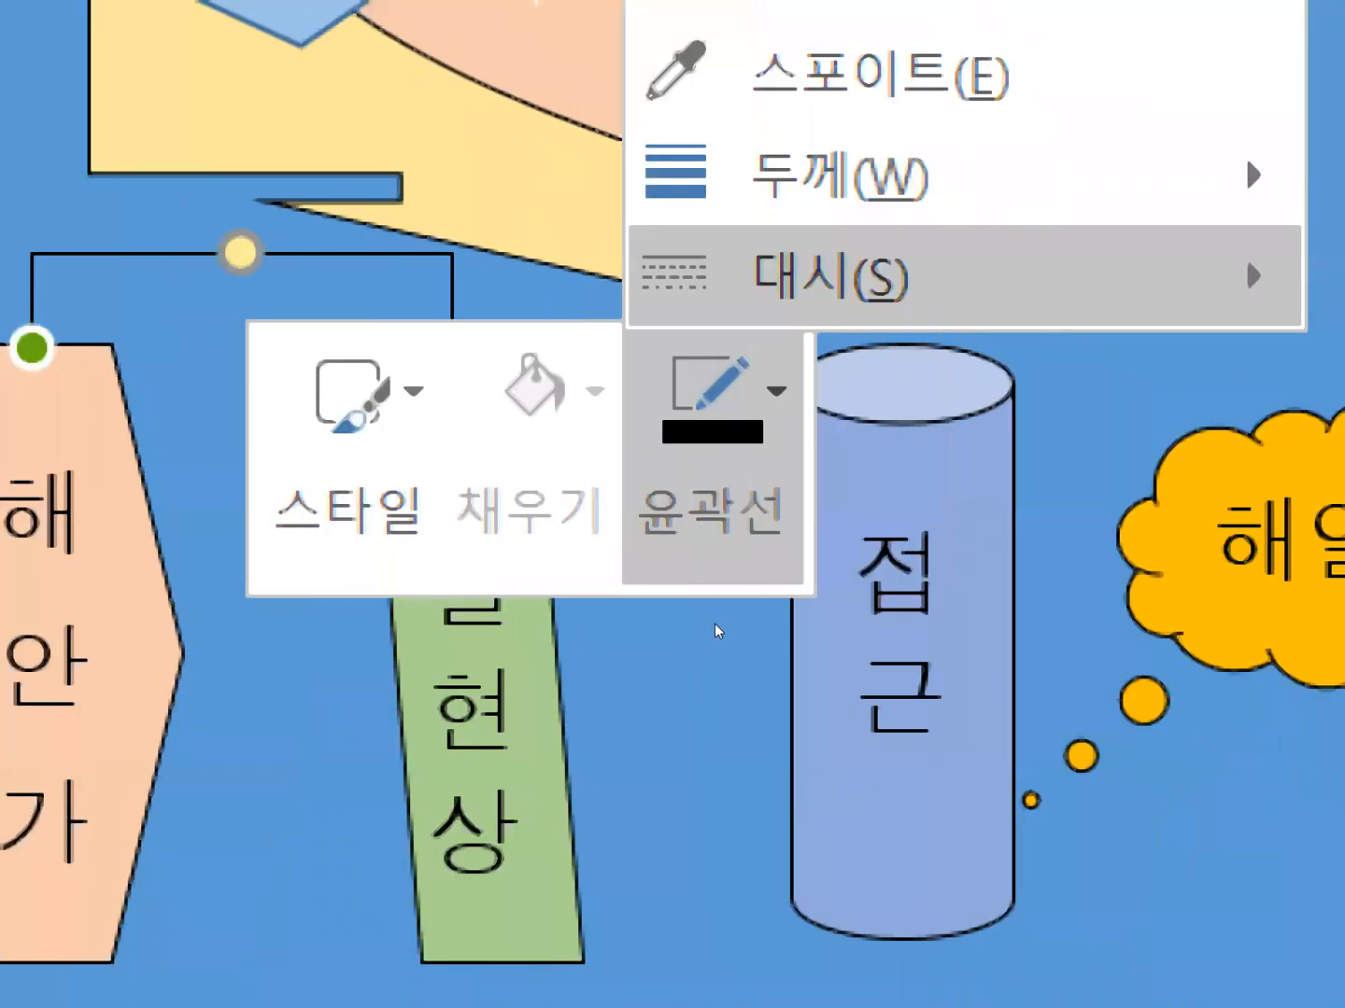
mouse_move(964, 277)
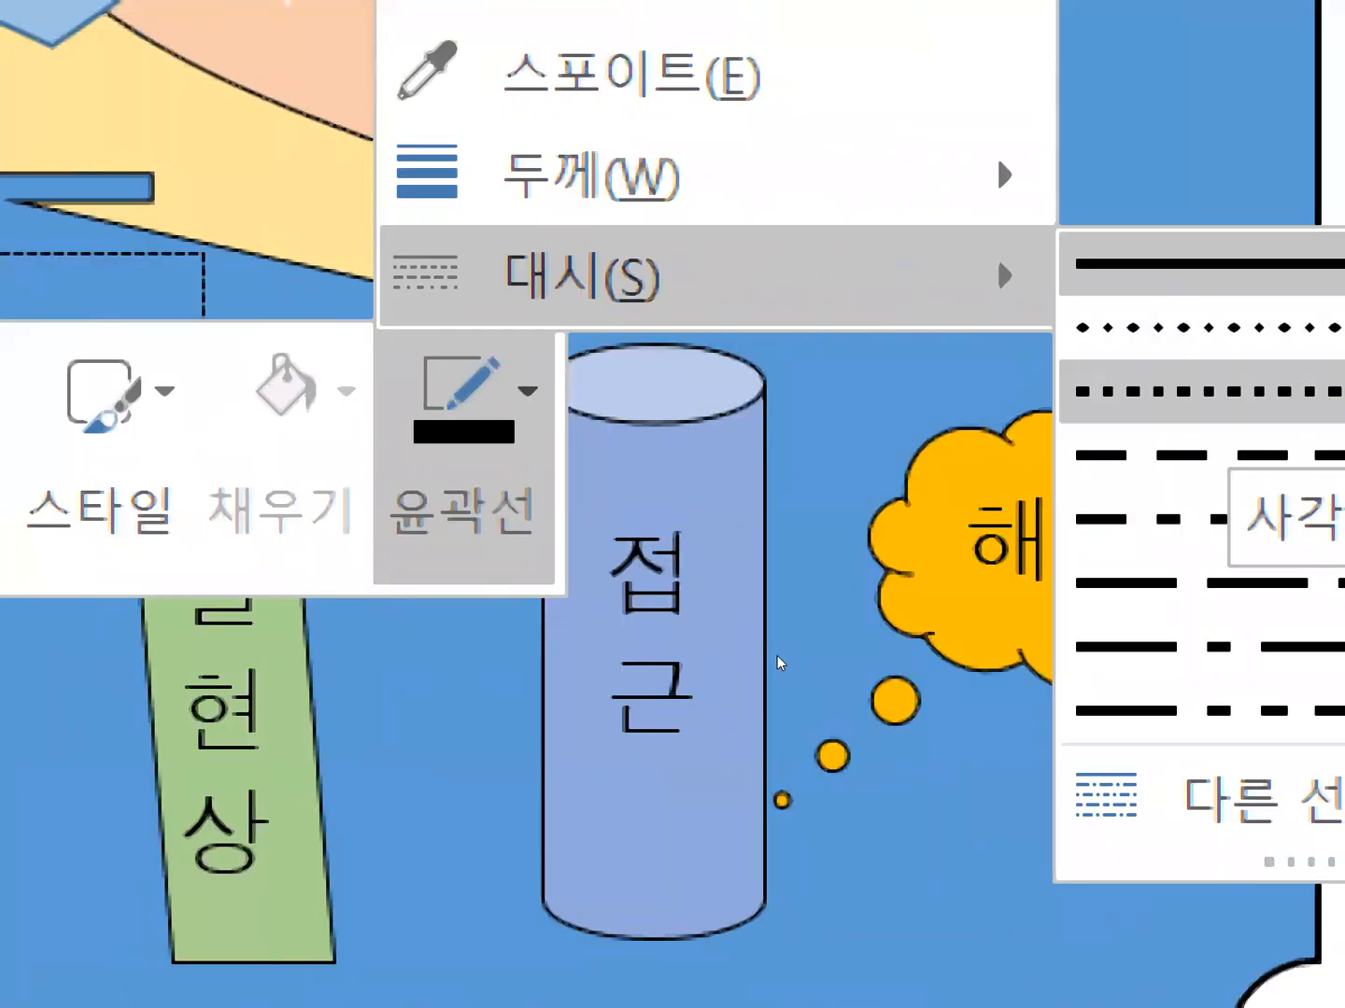
click(1228, 391)
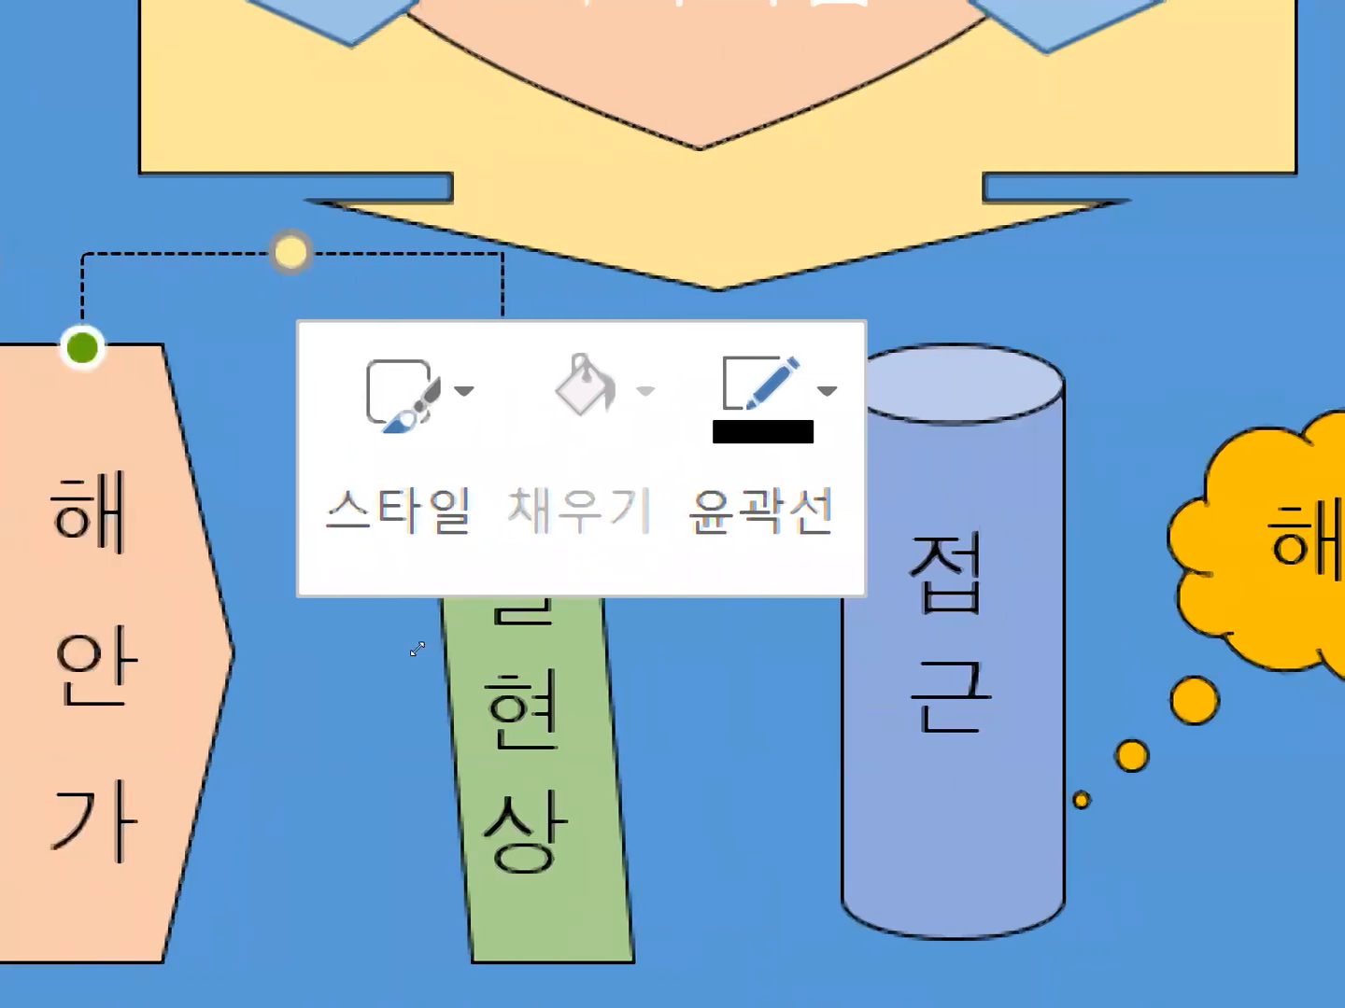
Set the line weight of the connector between 해안가 and 썰물현상 to 1½ pt
click(763, 476)
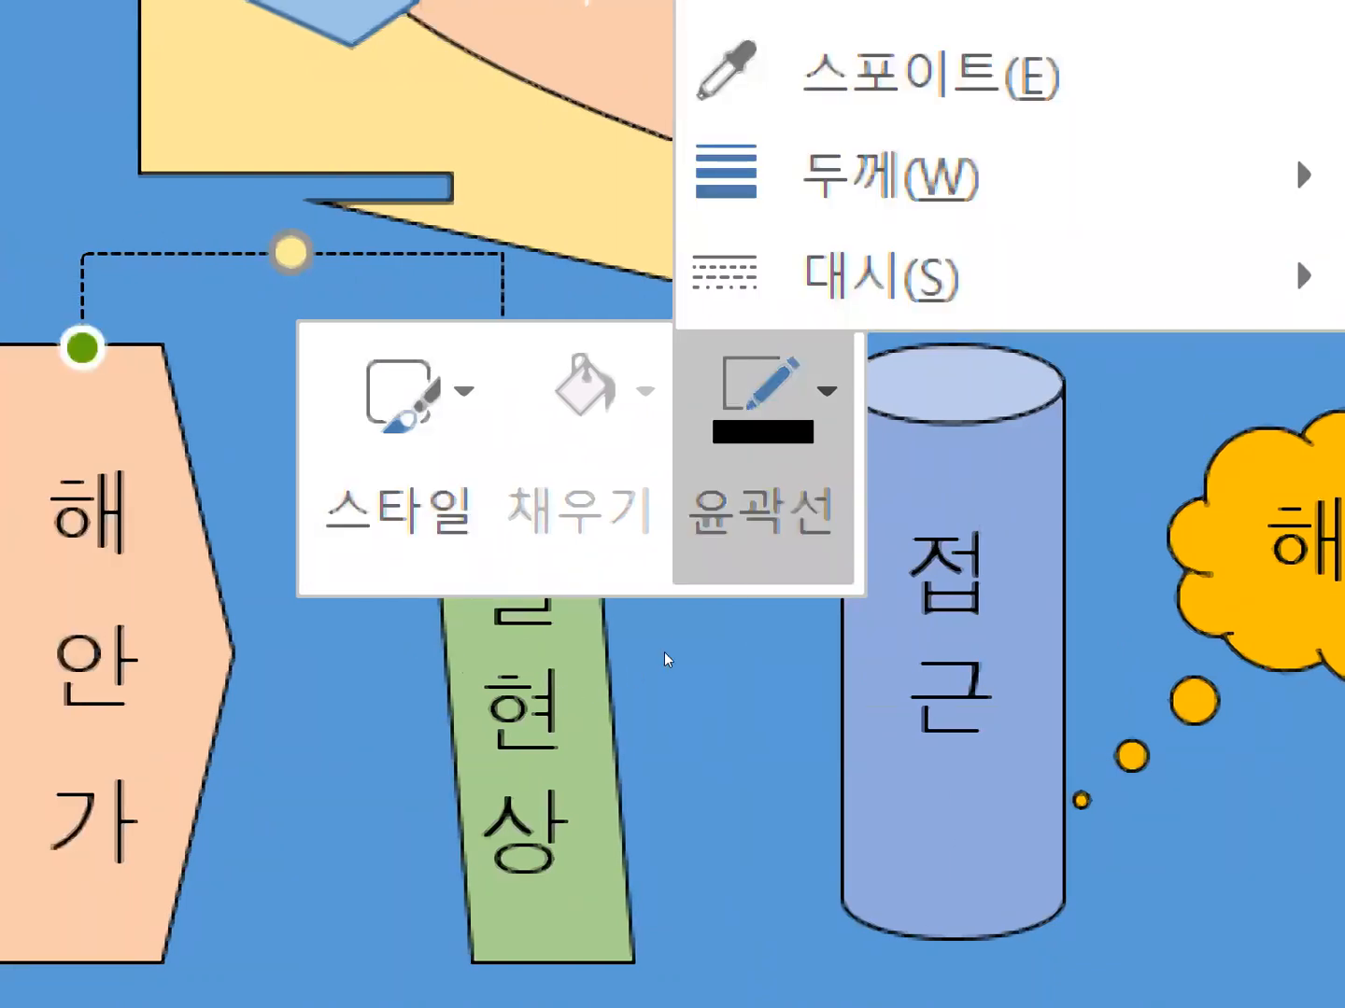
key(Up)
key(Right)
key(Down)
key(Down)
key(Down)
key(Down)
key(Down)
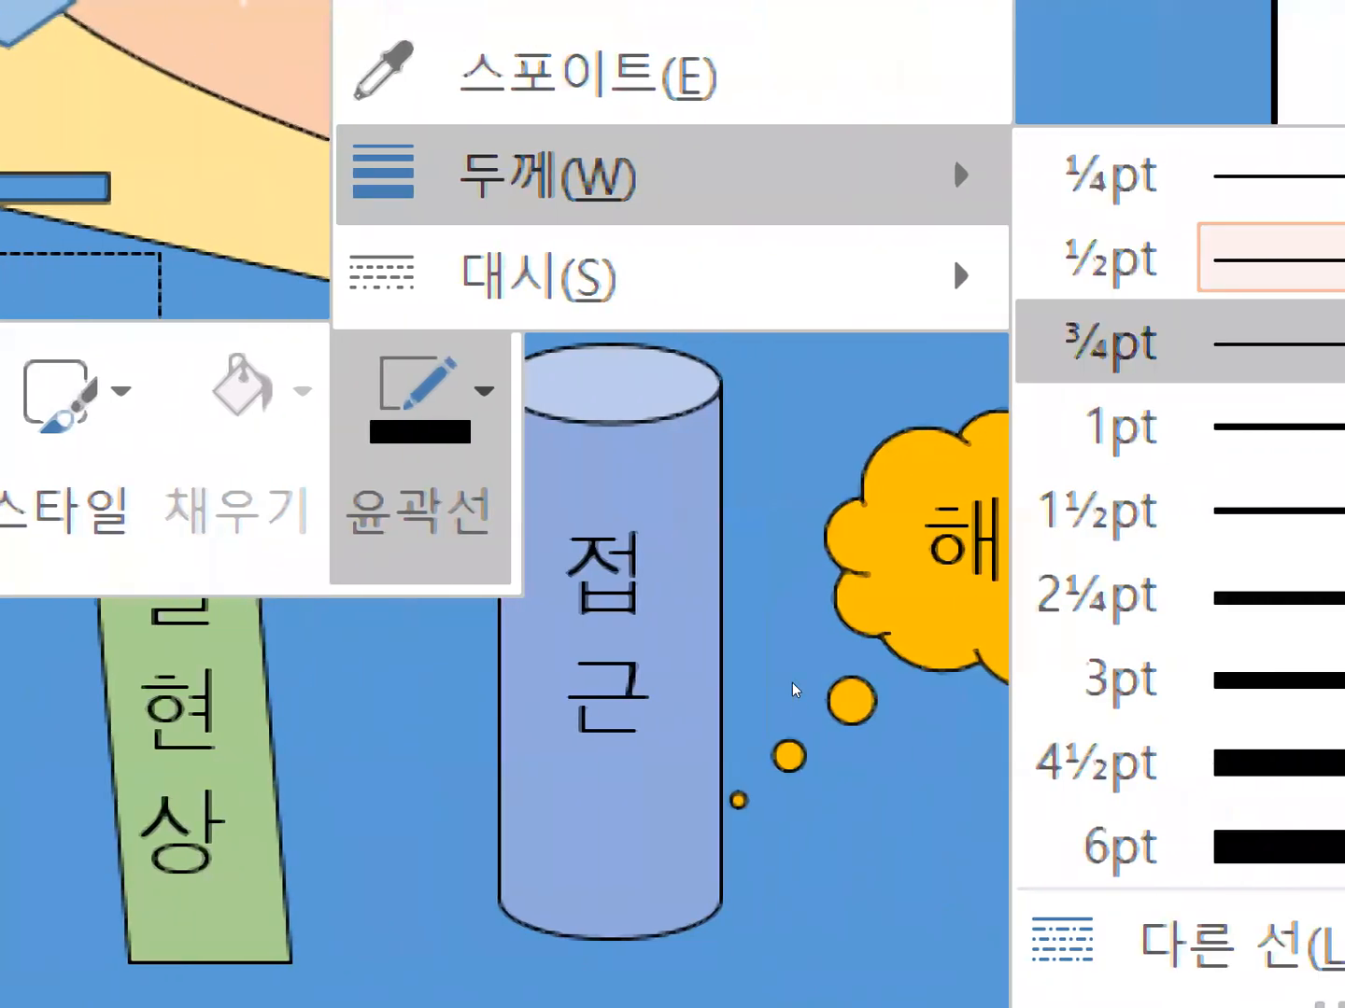
key(Up)
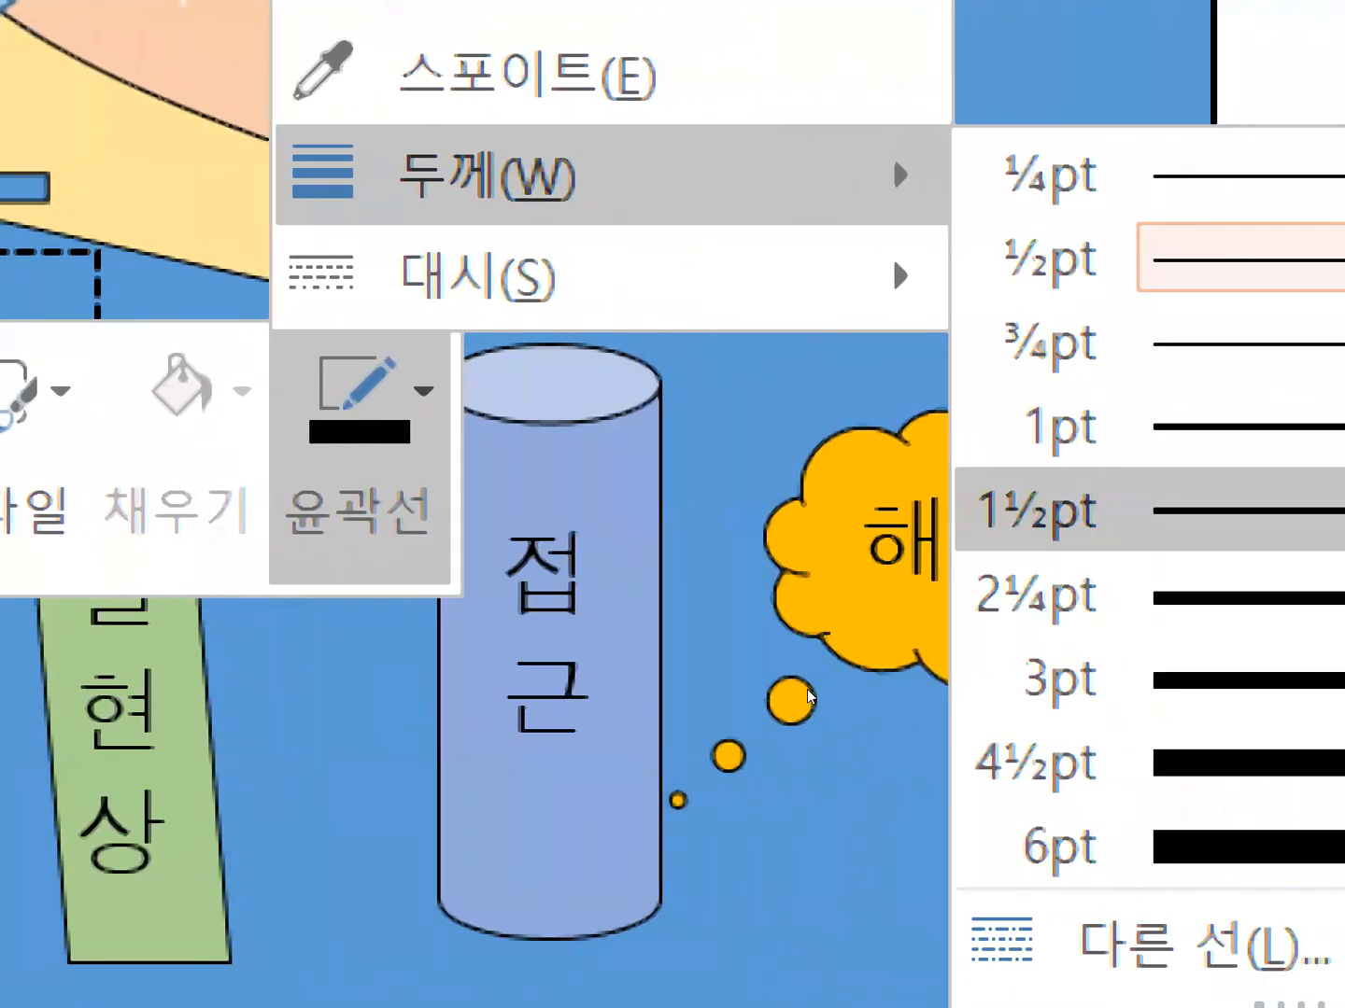
key(Return)
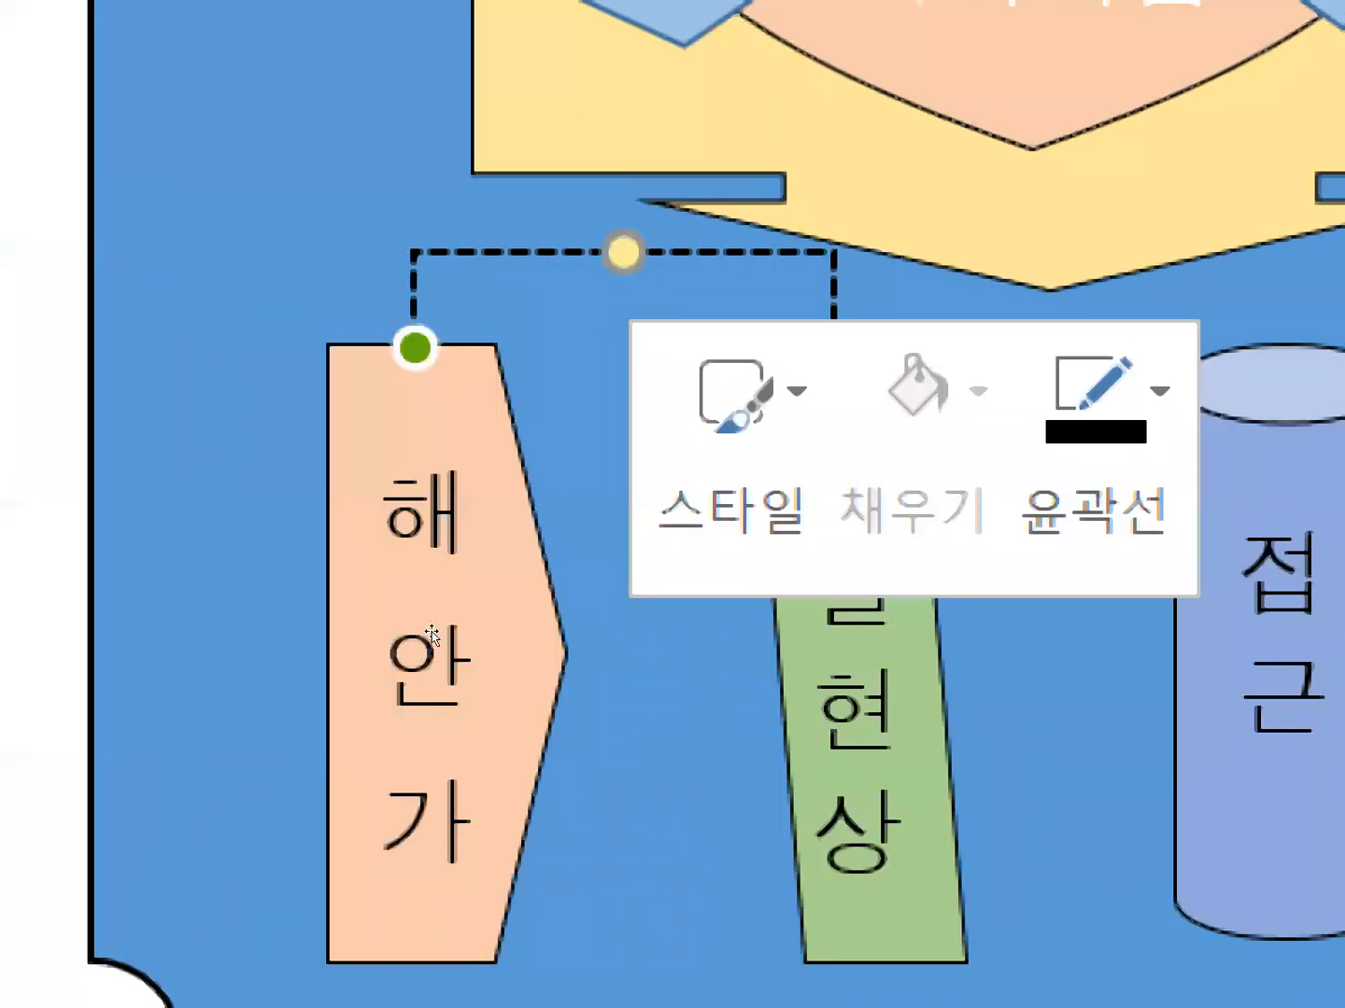
key(Escape)
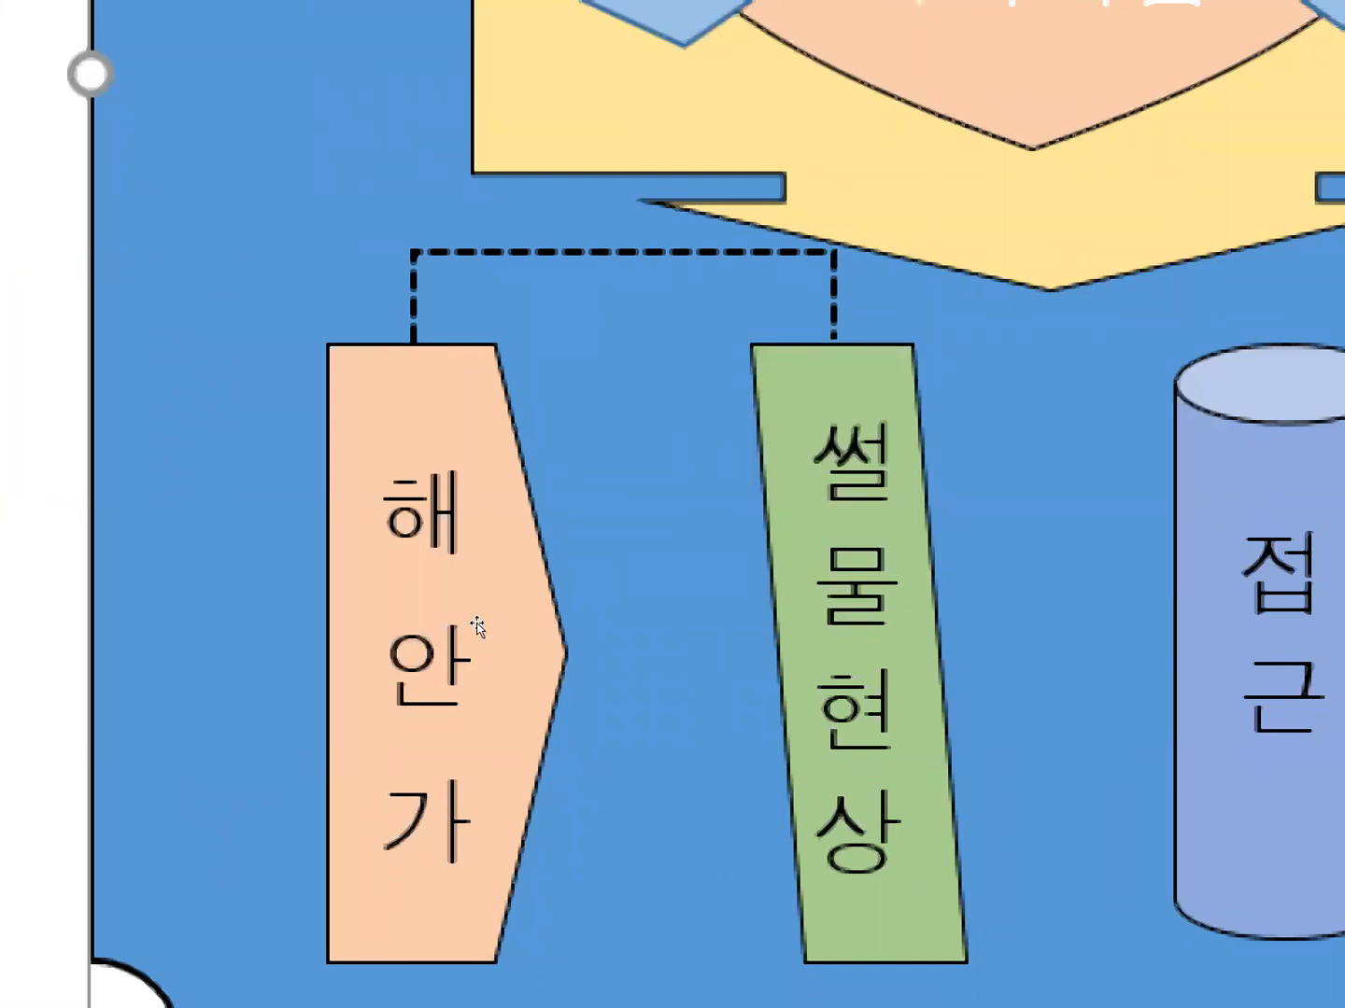
Change the dash style of the connector between 해안가 and 썰물현상 to plain, evenly spaced dashes
key(Tab)
key(shift+F10)
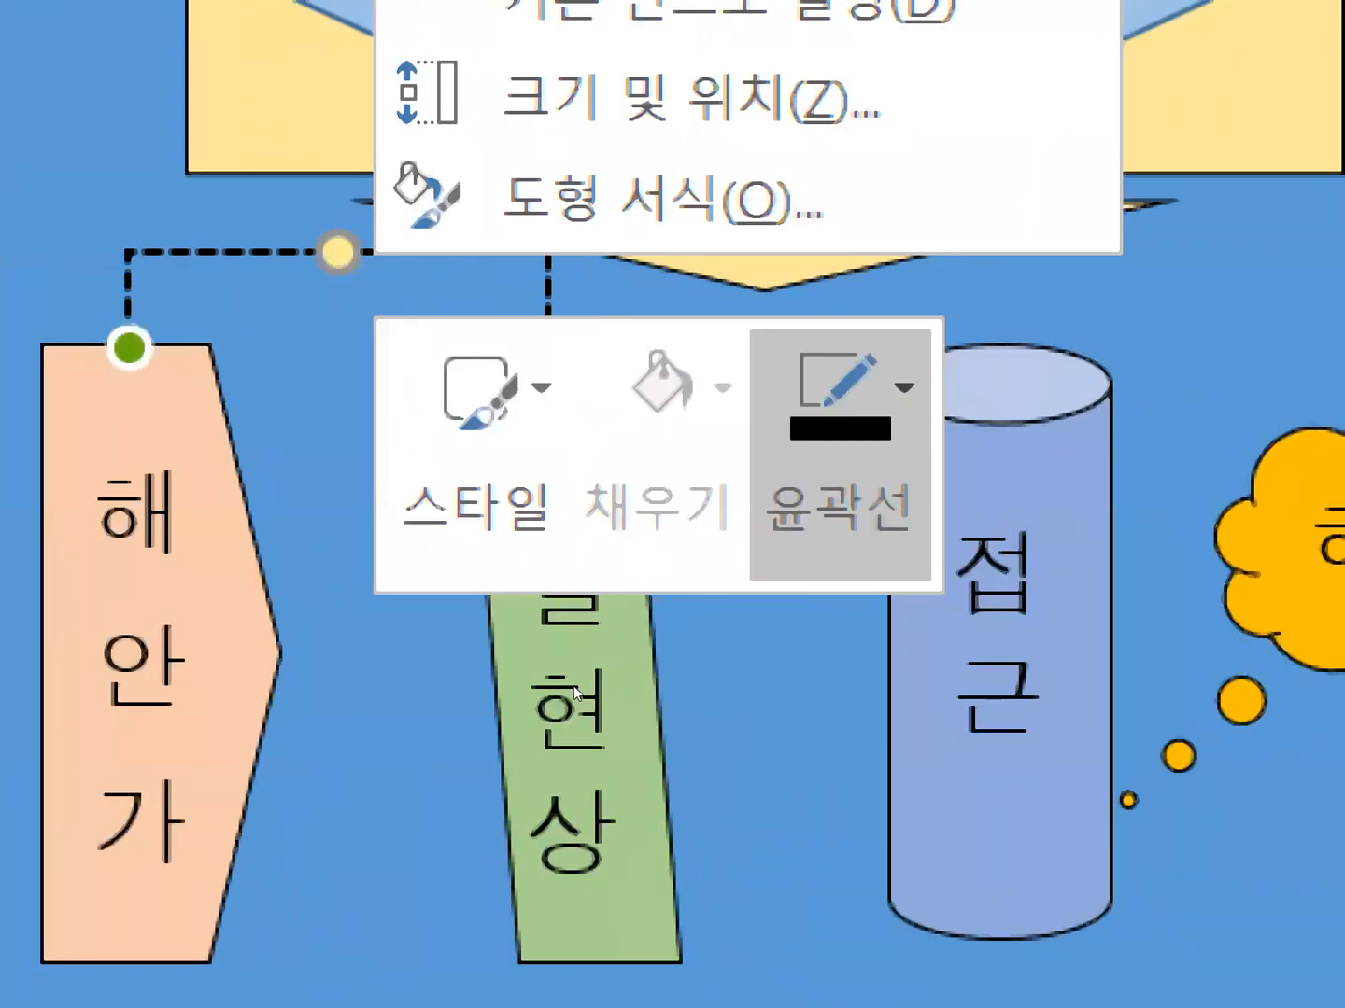
click(1130, 439)
key(Up)
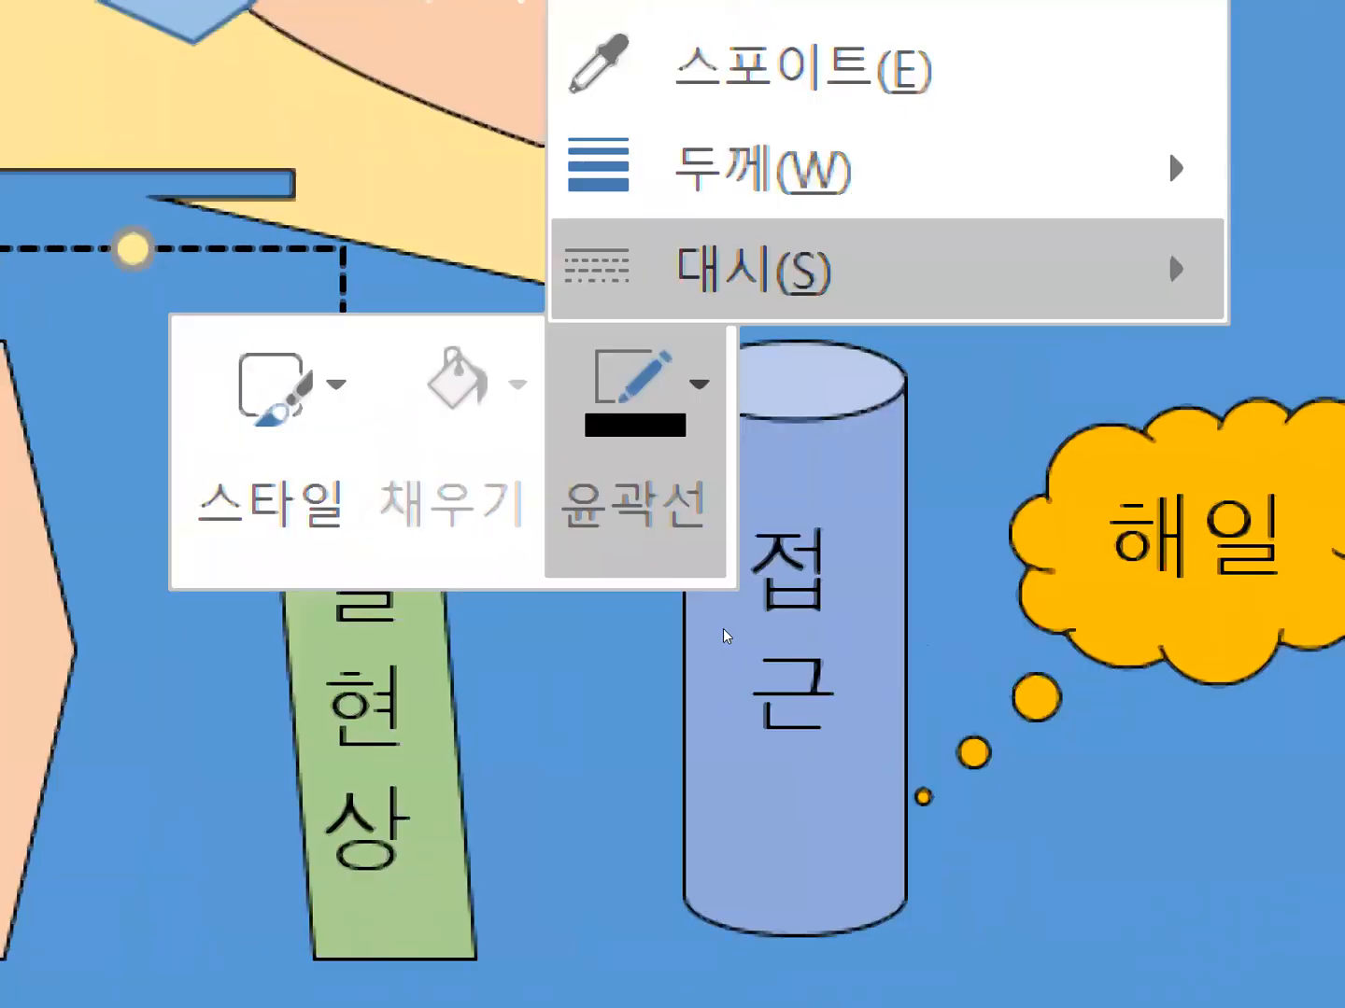
key(Right)
key(Down)
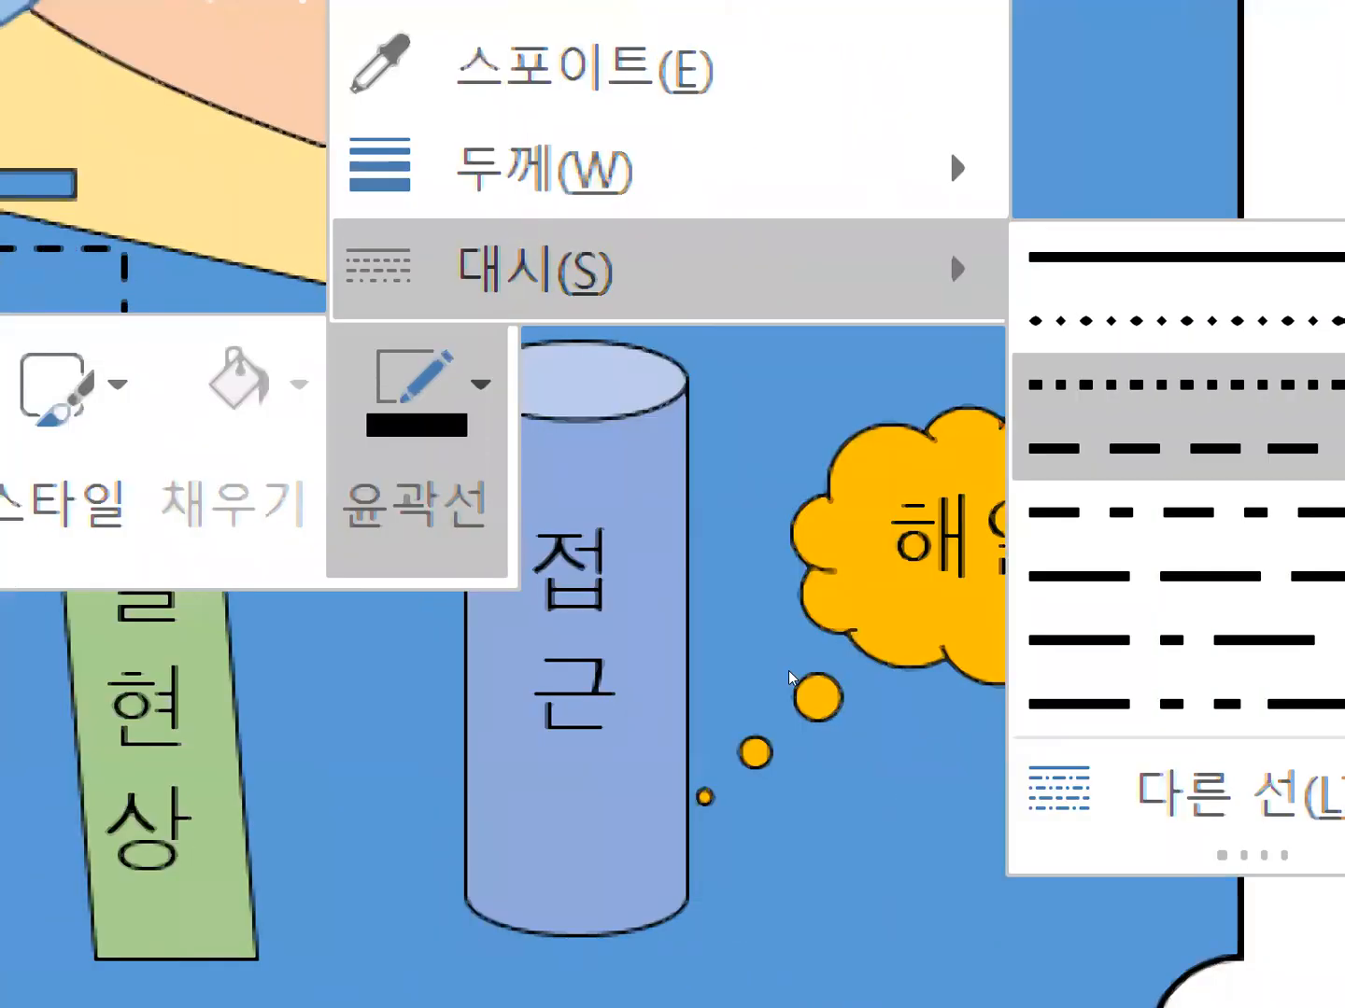
key(Return)
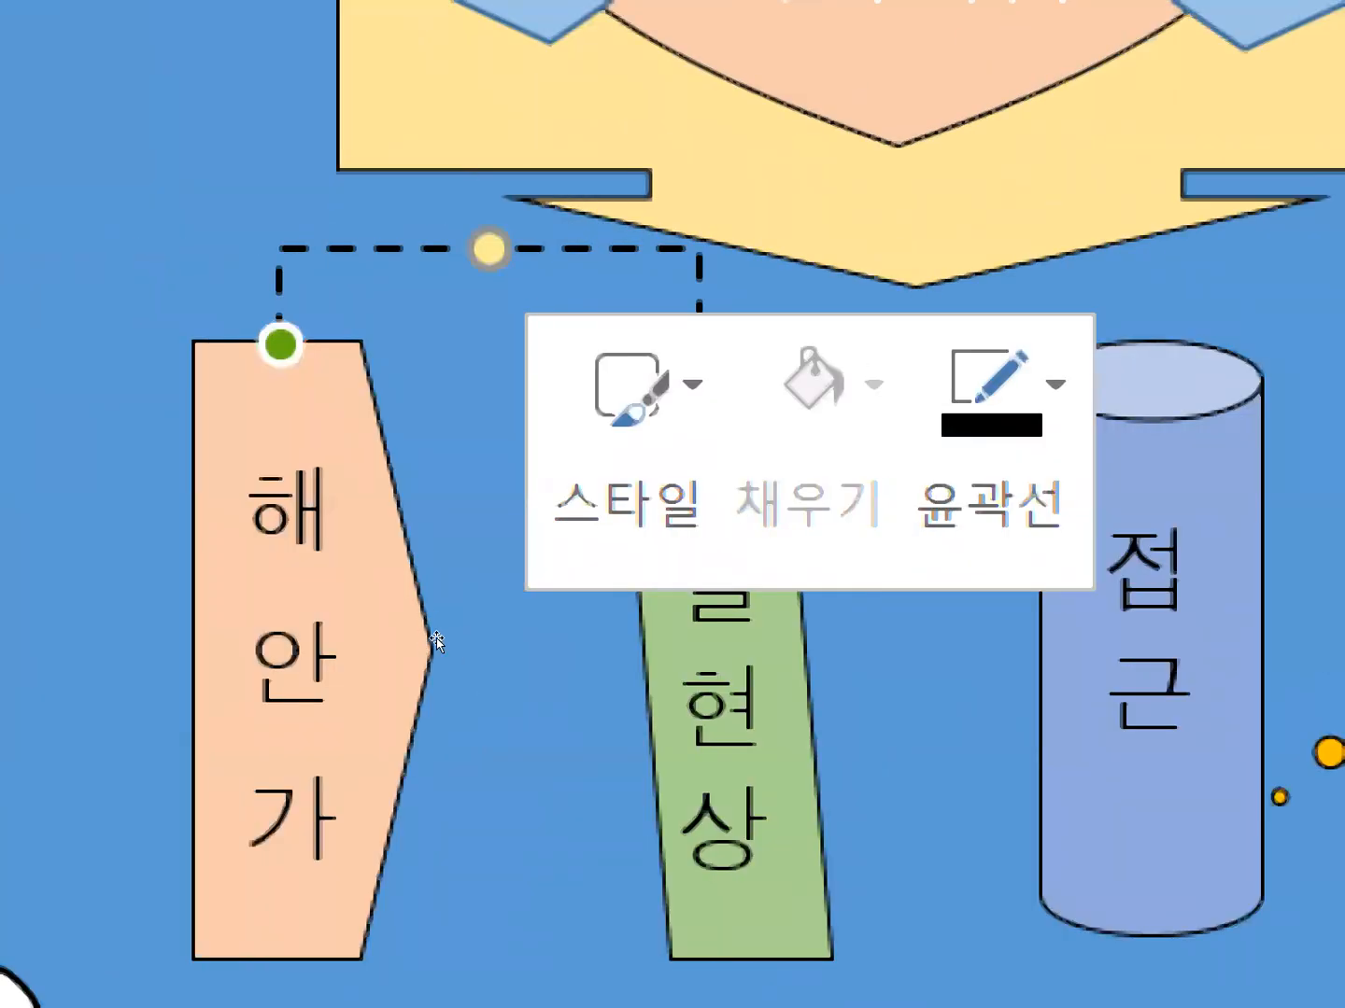
click(482, 743)
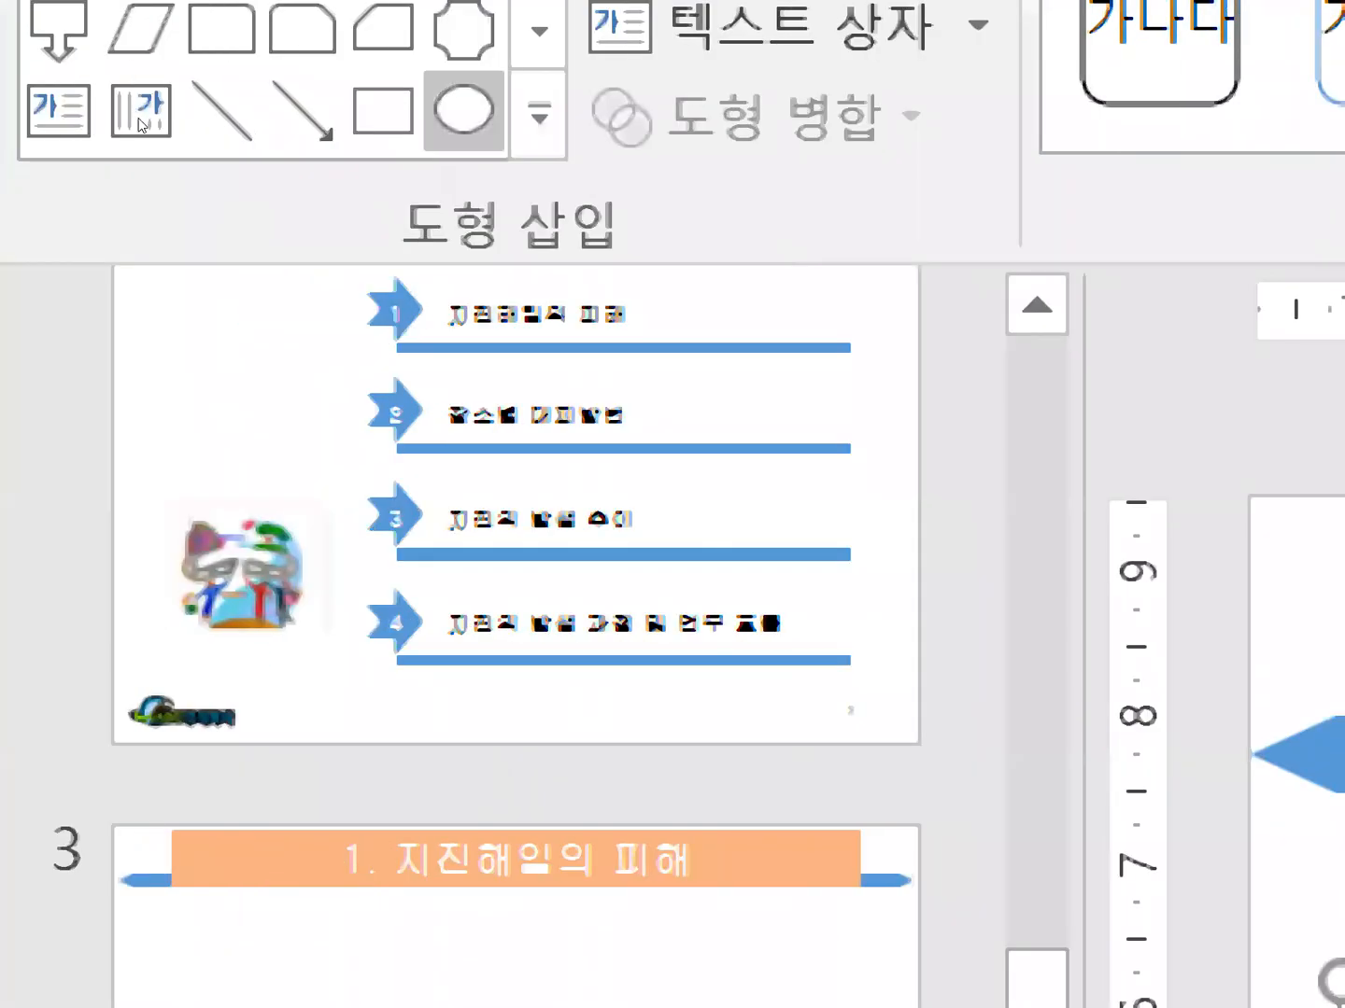
Draw an elbow connector from the bottom of the 썰물현상 shape to the bottom of the 접근 cylinder, running below both shapes
click(121, 114)
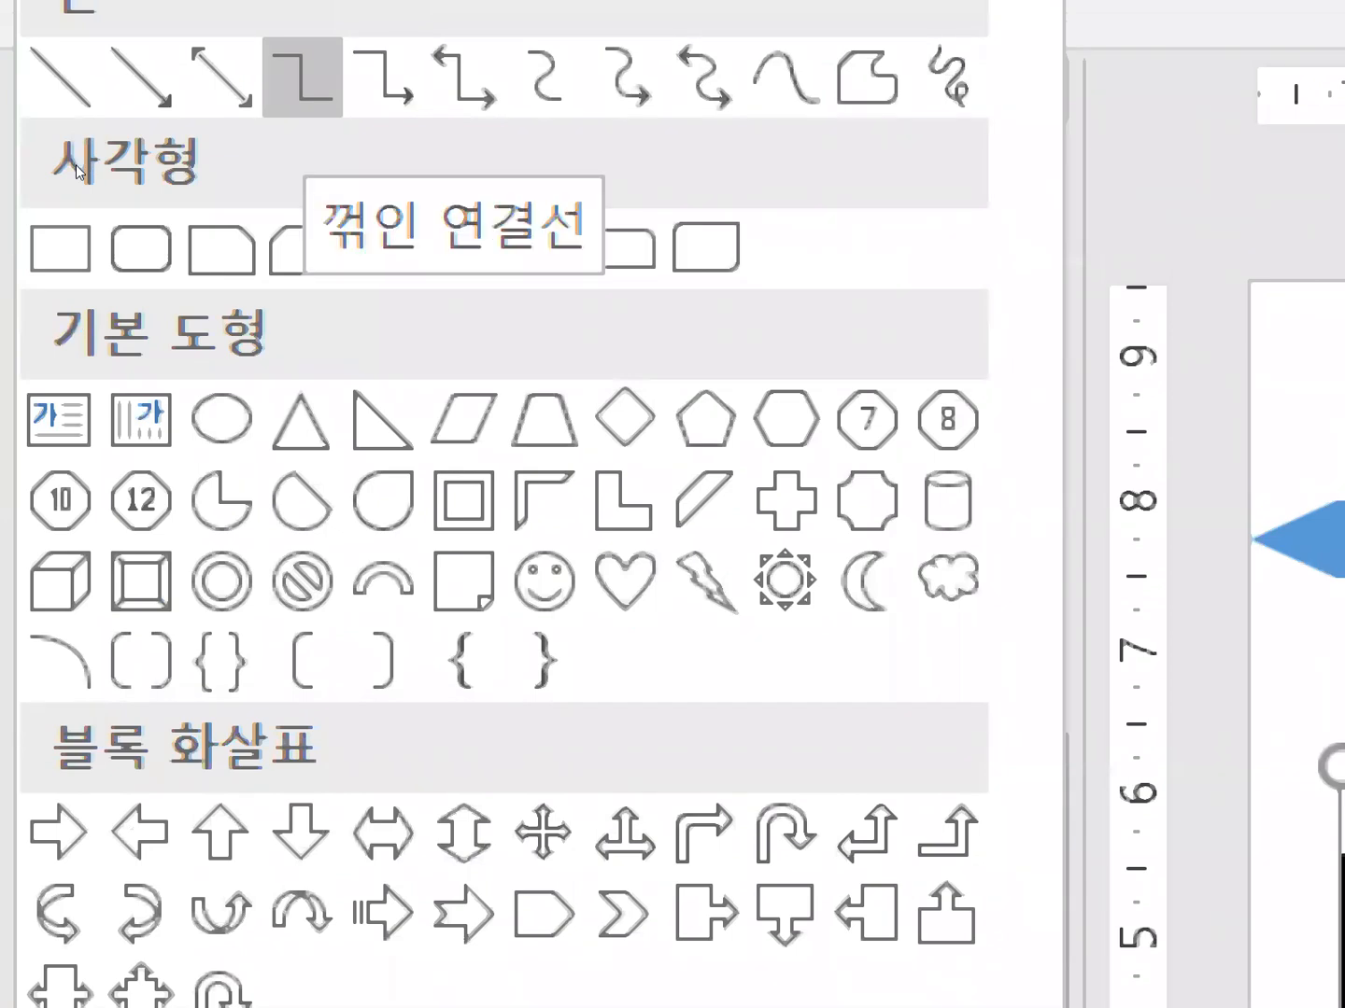
click(302, 77)
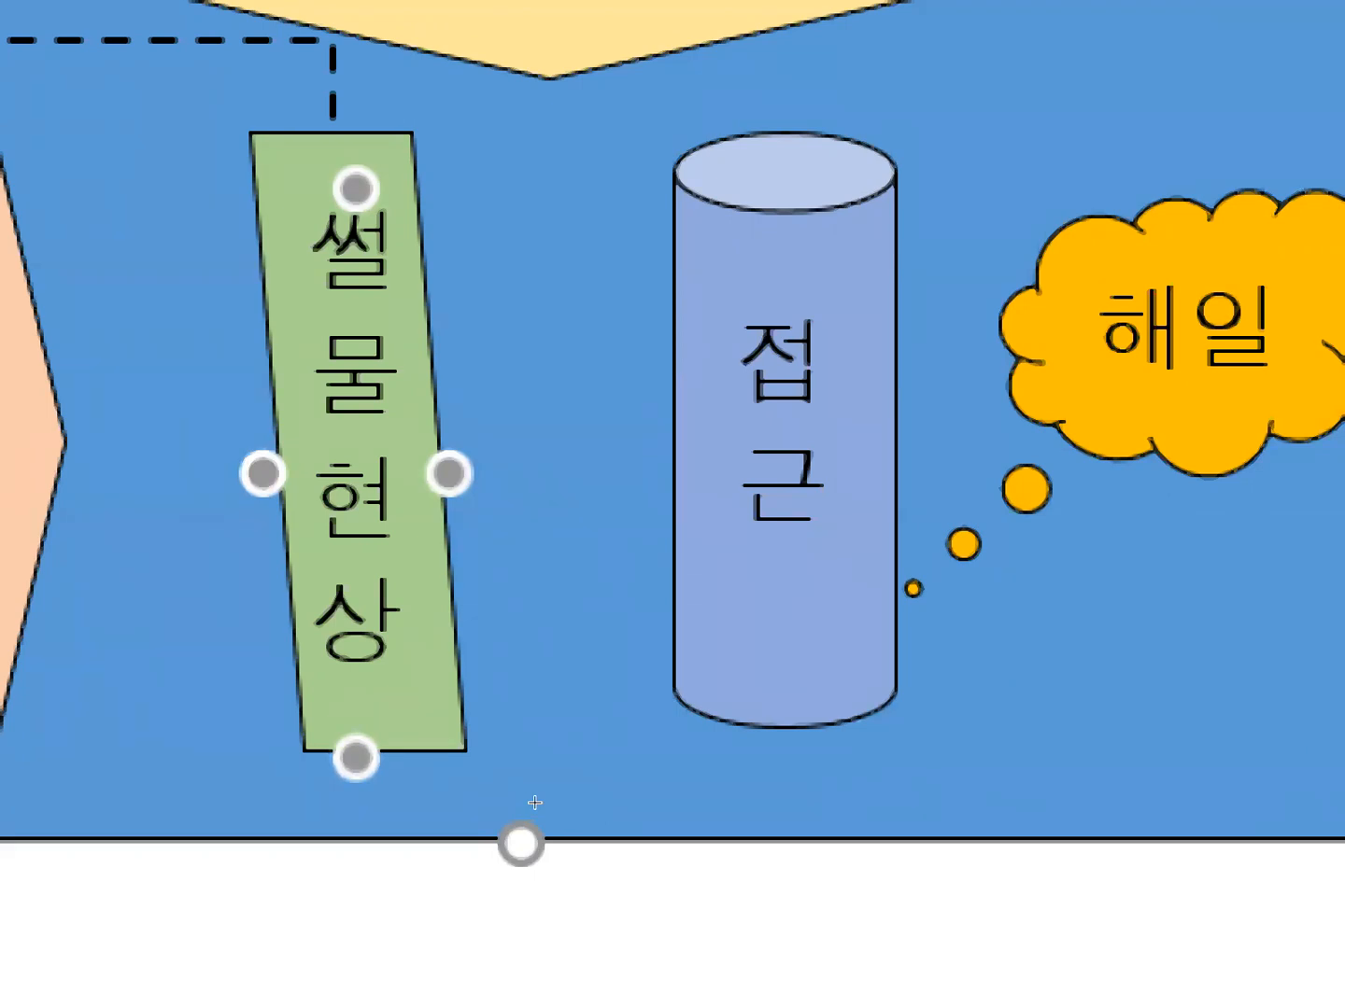
drag(524, 846, 638, 792)
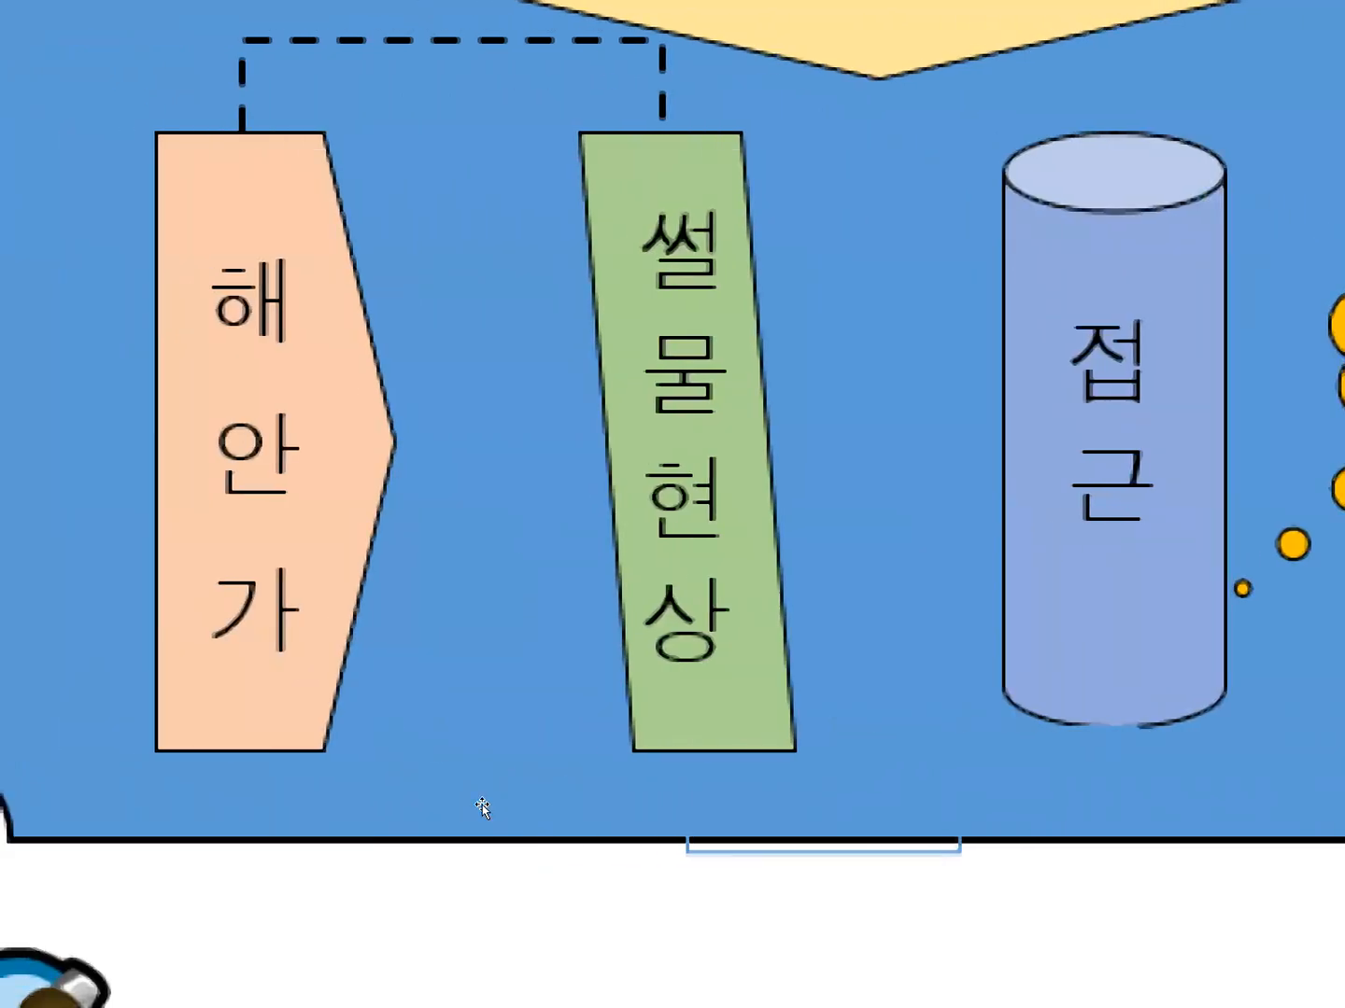
click(595, 812)
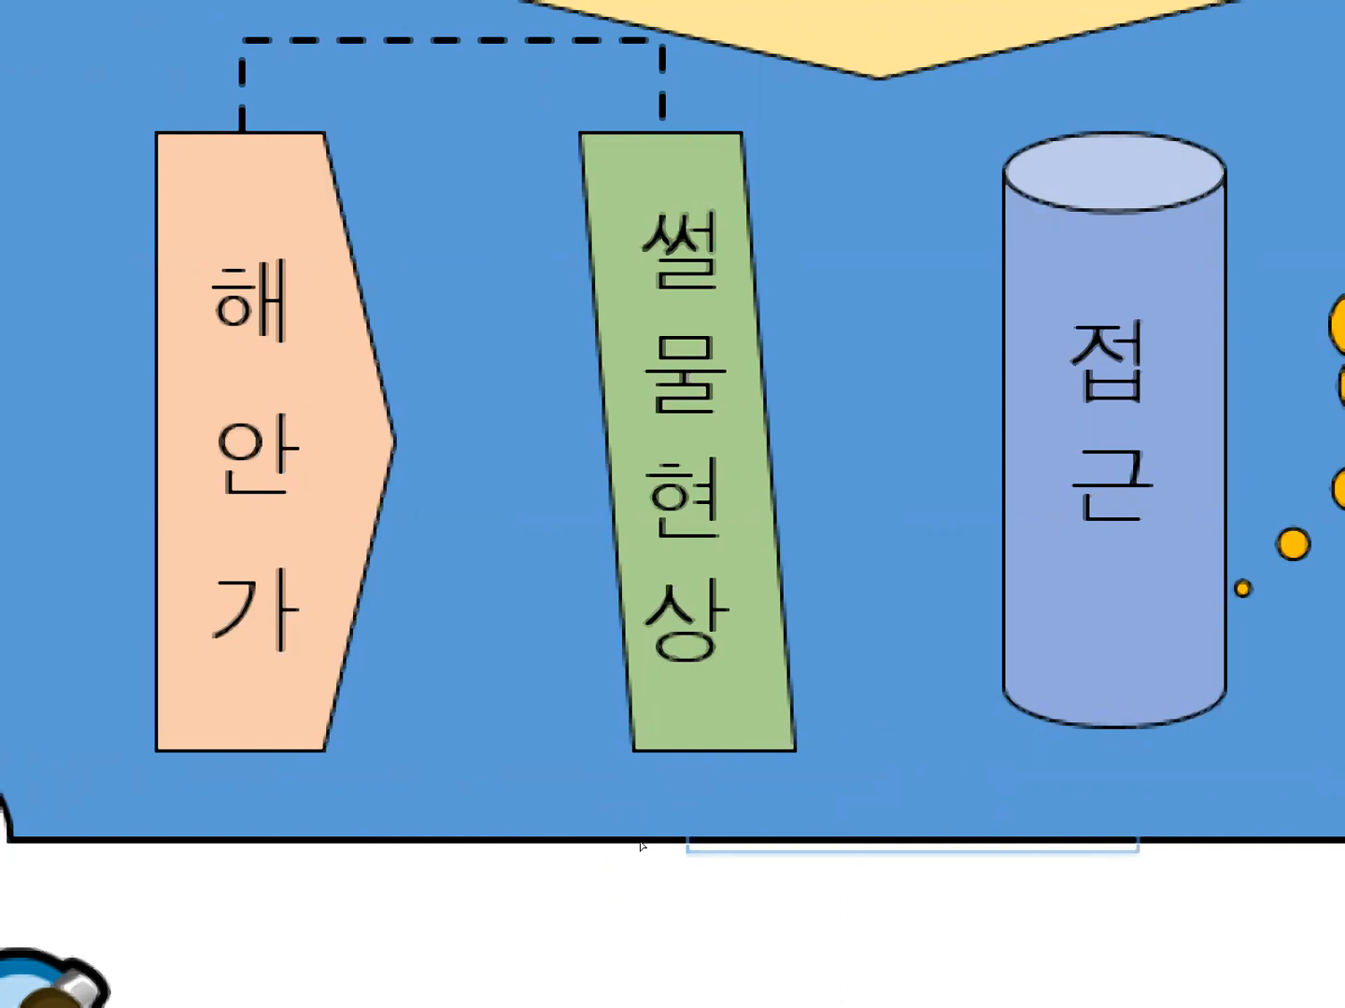
mouse_move(641, 843)
mouse_down()
mouse_move(616, 828)
mouse_move(642, 814)
mouse_up()
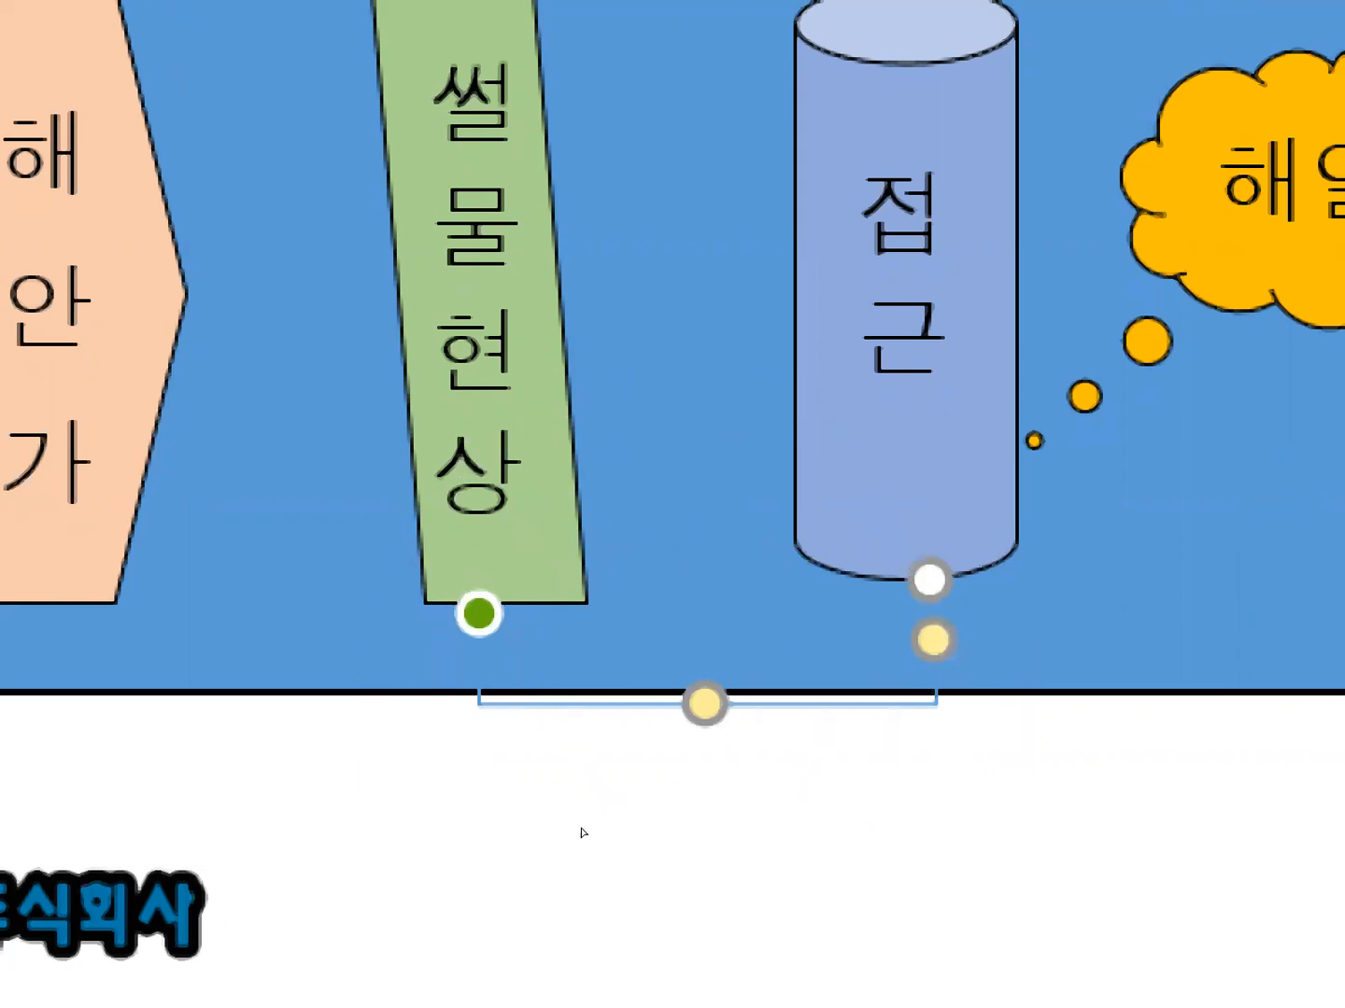
Colour the connector between 썰물현상 and 접근 black and give it plain, evenly spaced dashes
right_click(595, 828)
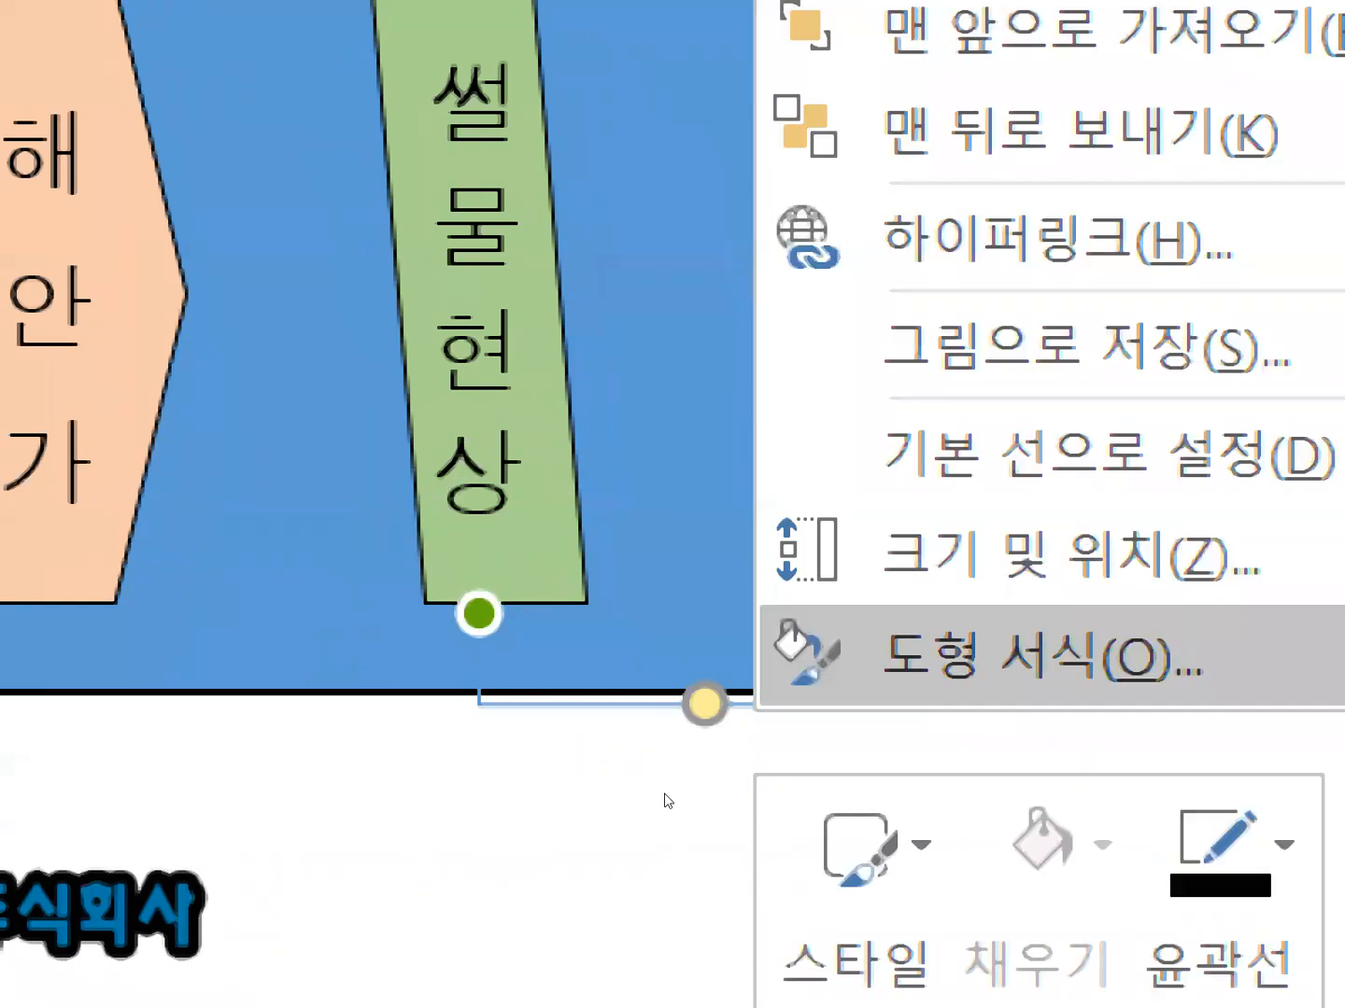
click(1223, 845)
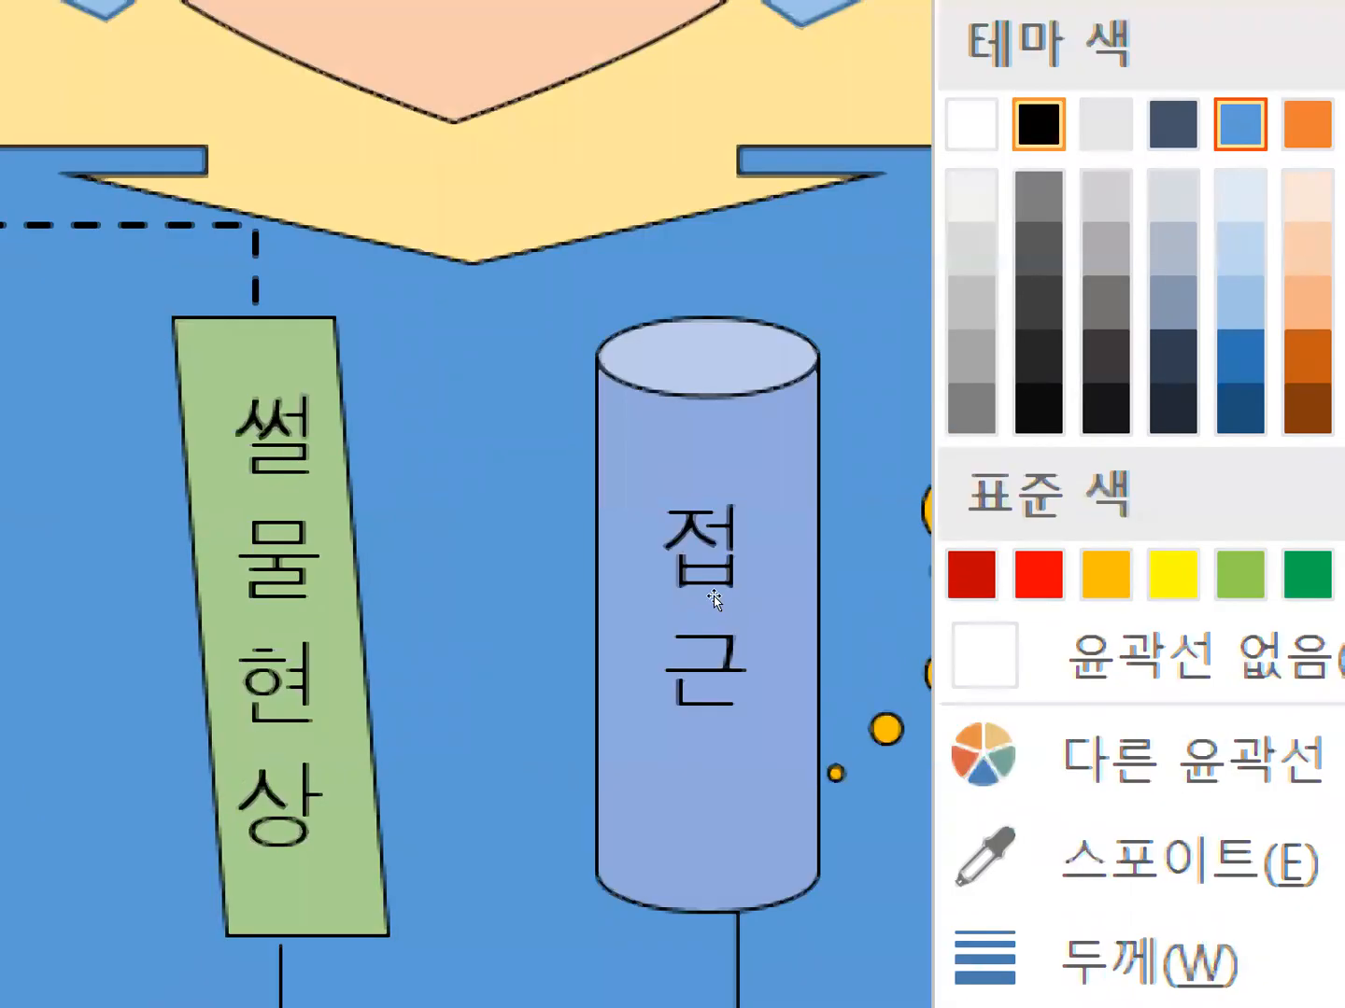
click(1038, 123)
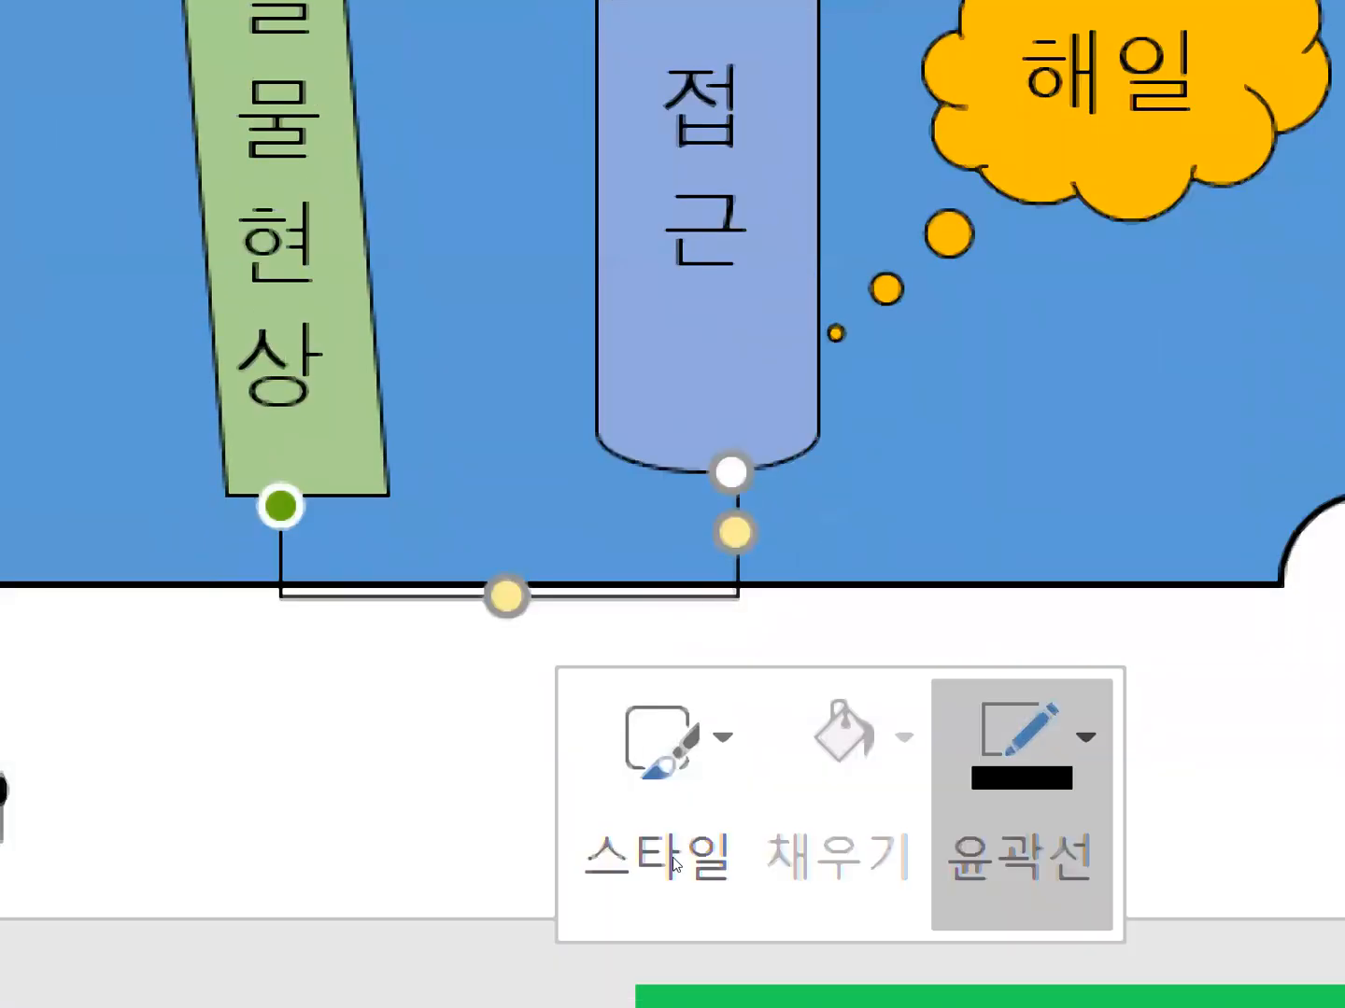
click(1018, 845)
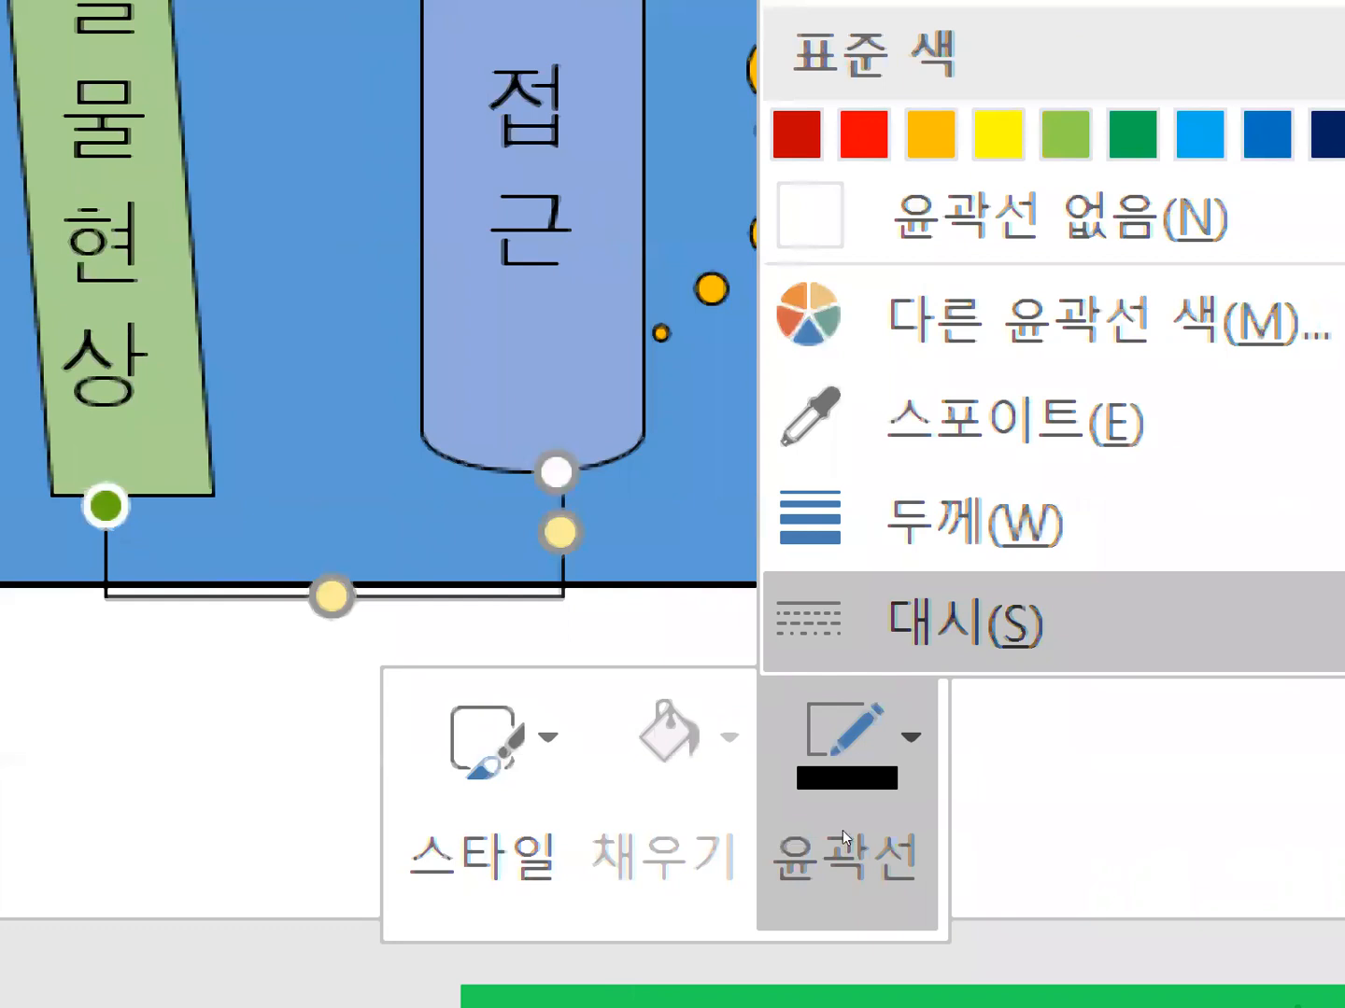
mouse_move(965, 623)
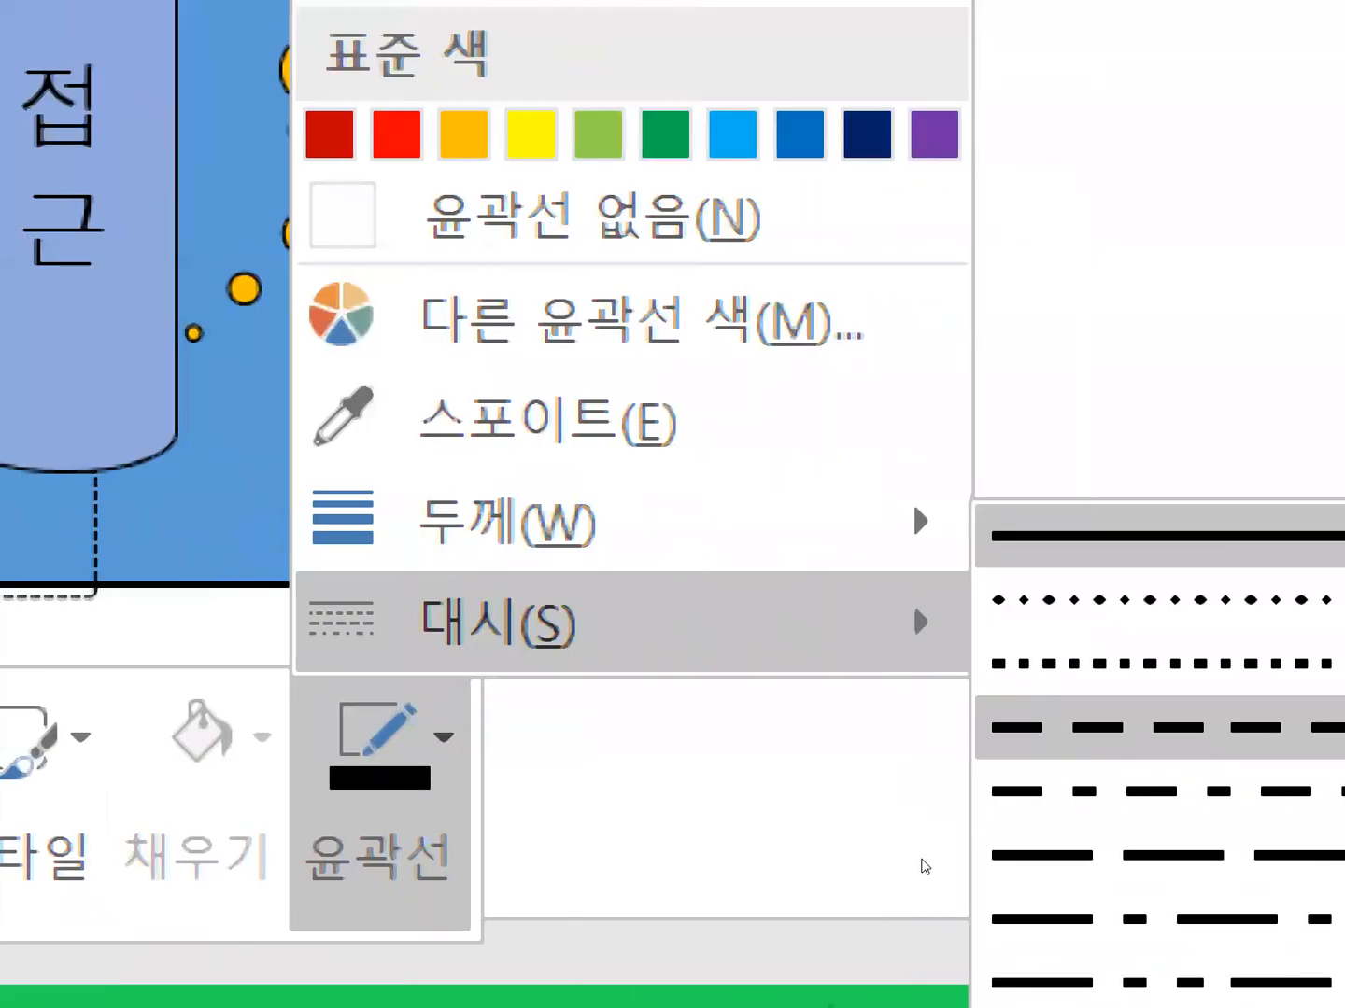
click(1214, 728)
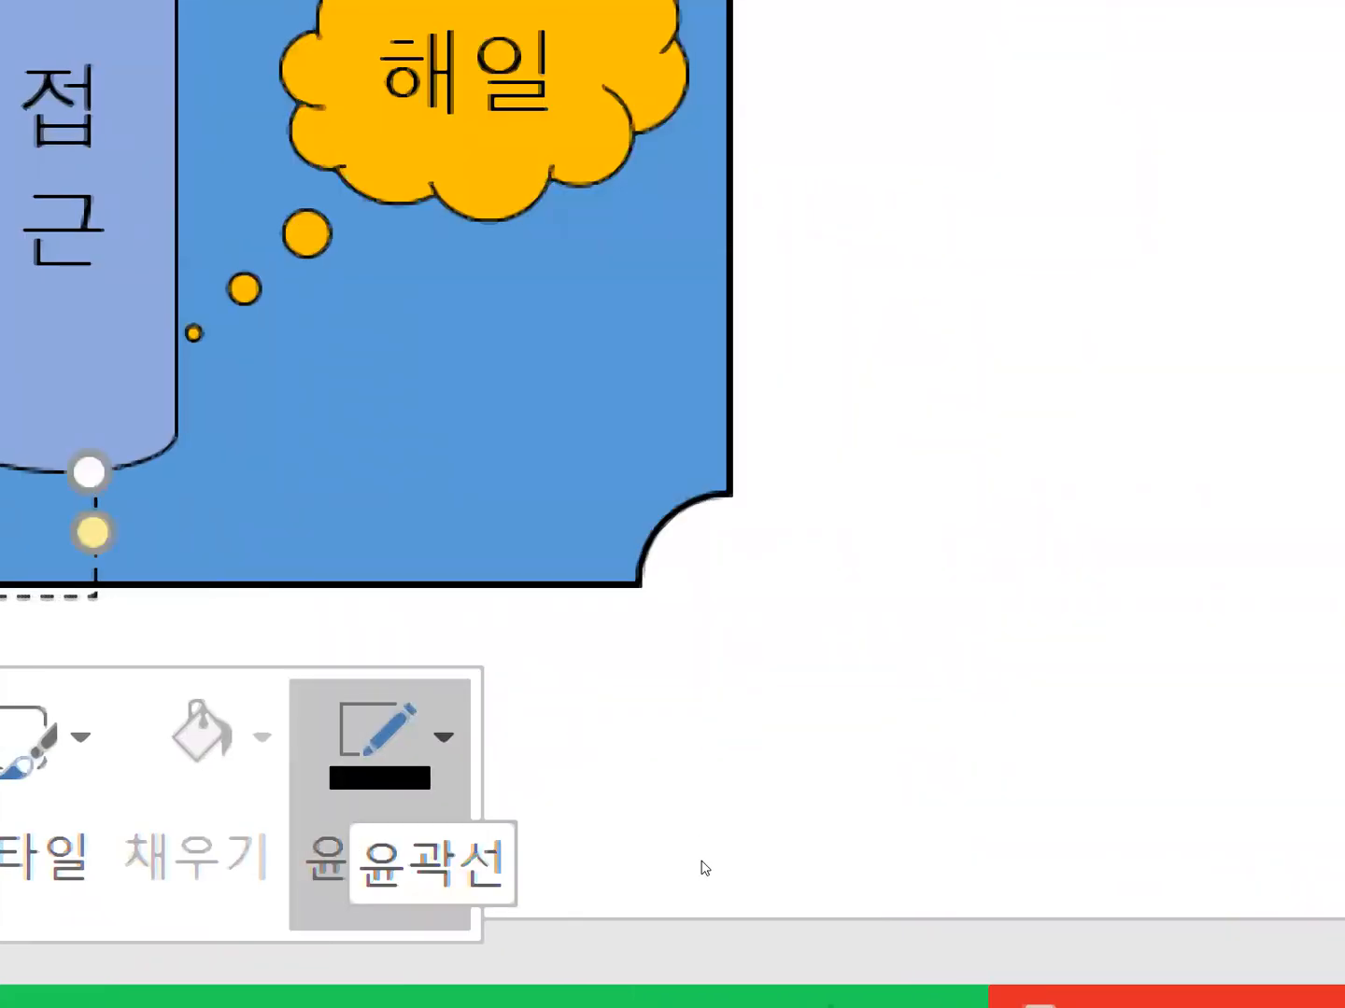
Set the line weight of the connector between 썰물현상 and 접근 to 2¼ pt
click(444, 738)
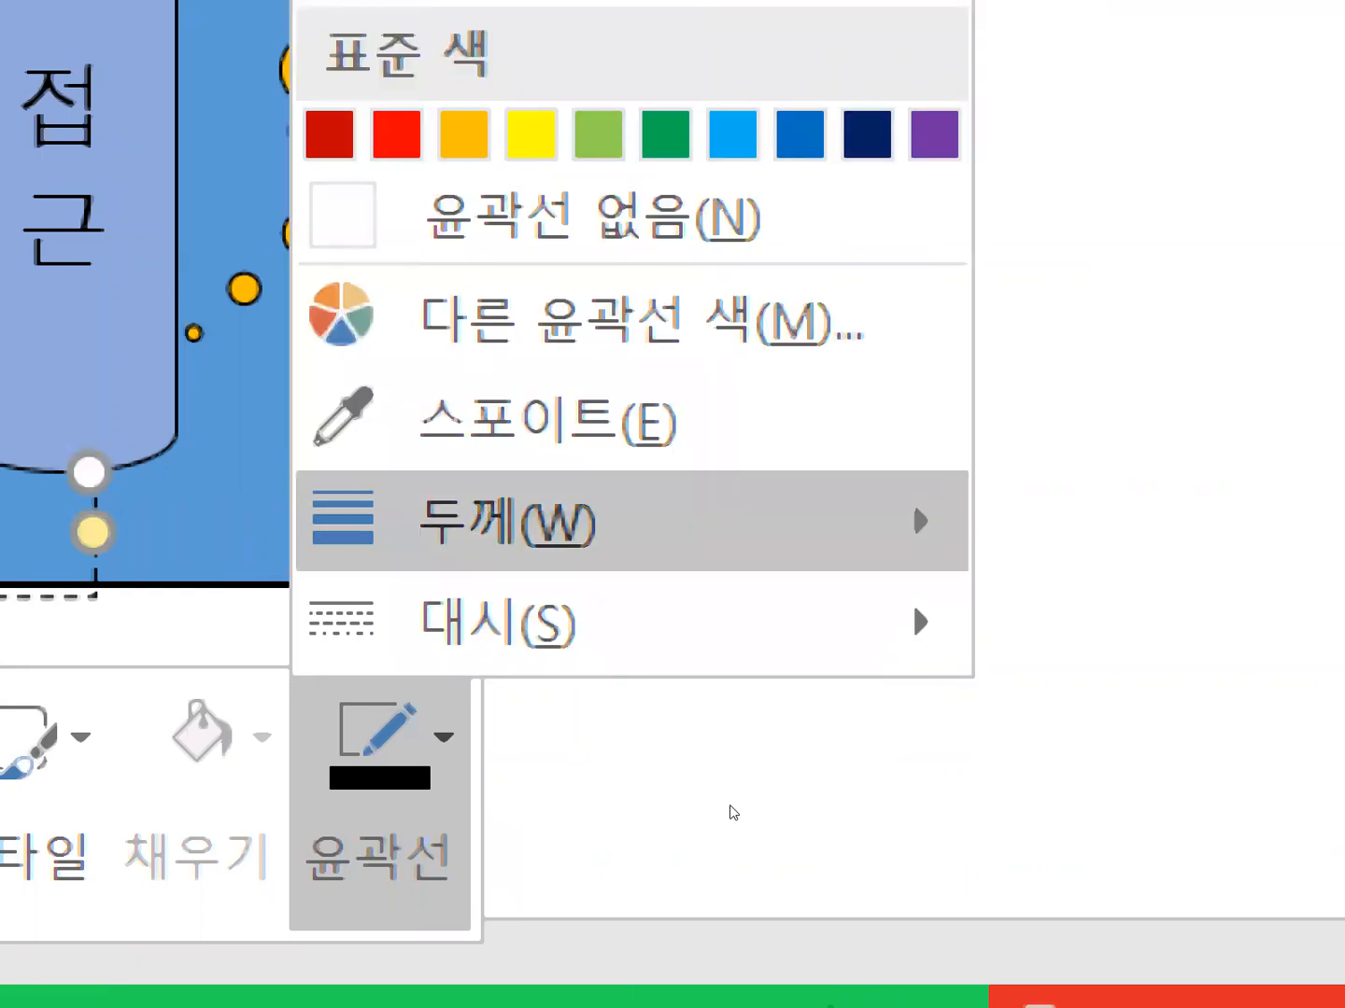
mouse_move(551, 523)
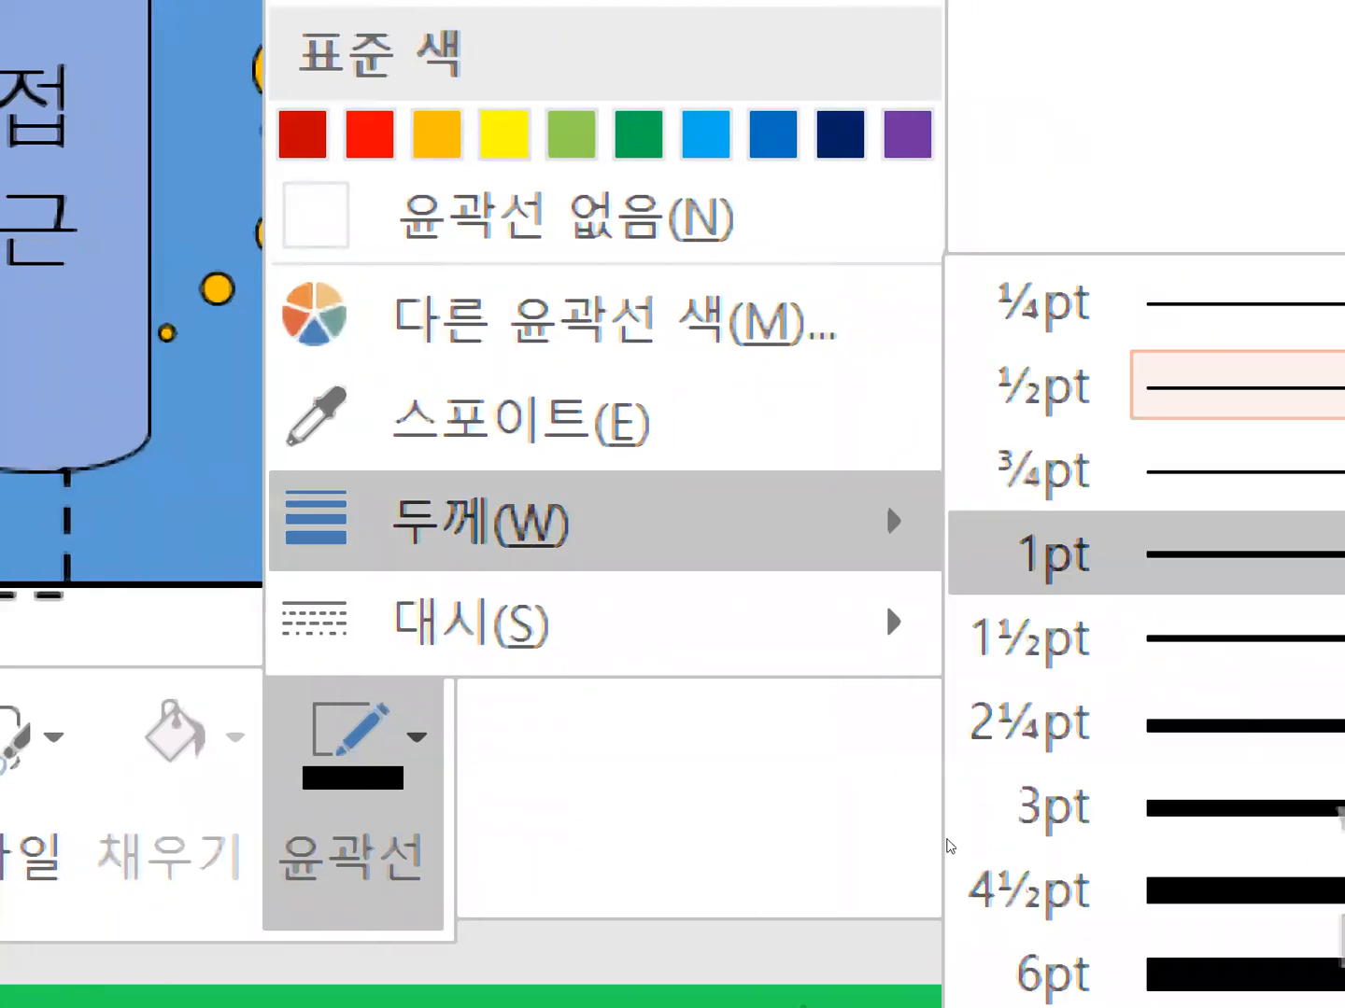
click(1009, 722)
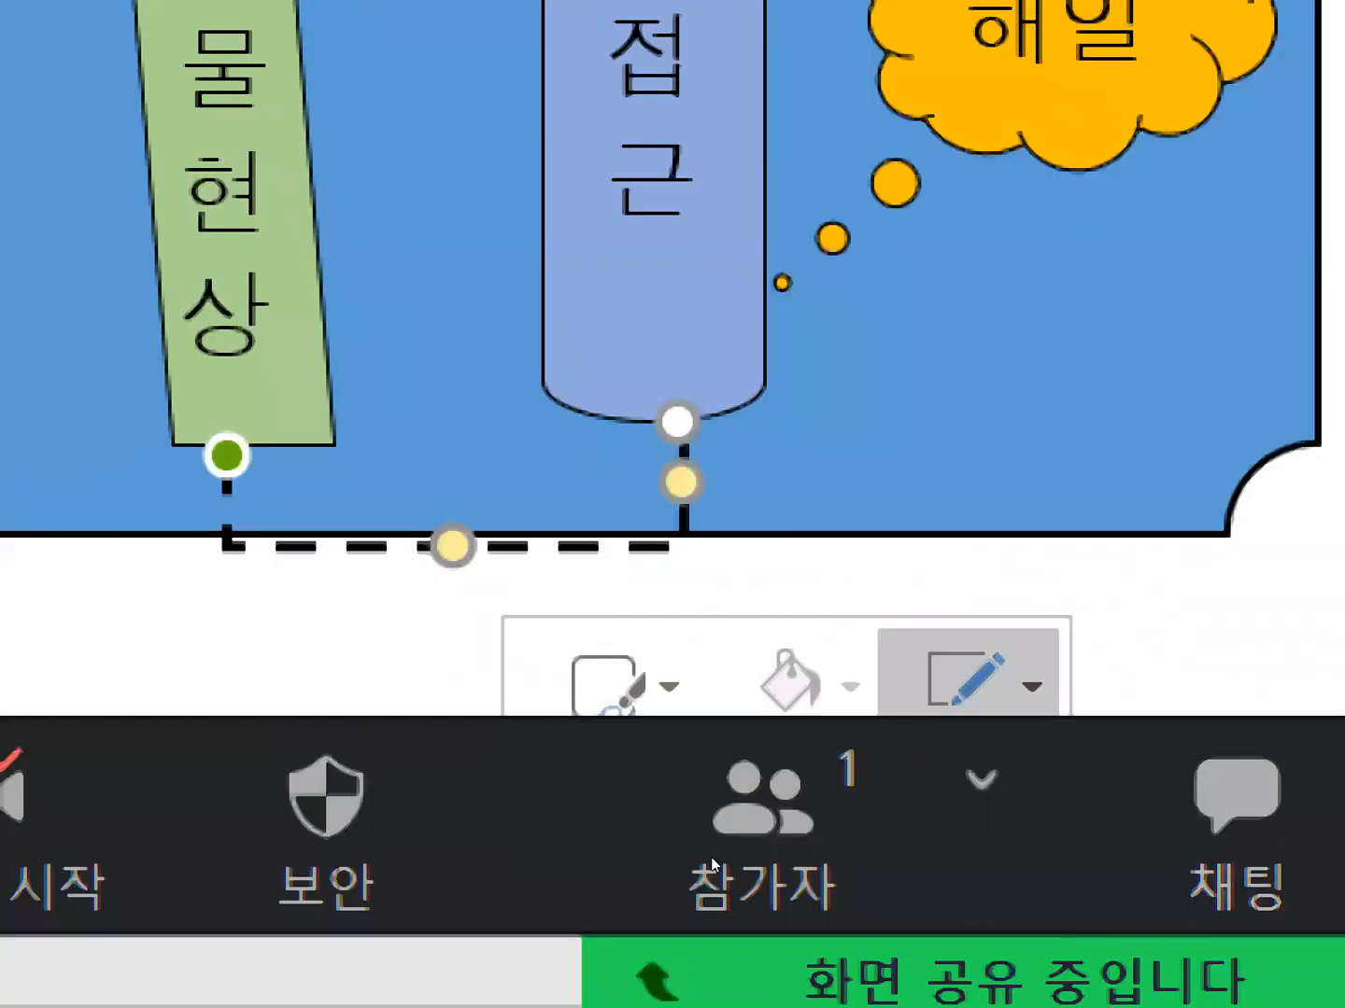
Set the line weight of the connector between 썰물현상 and 접근 to 1½ pt, leaving it selected
click(1044, 818)
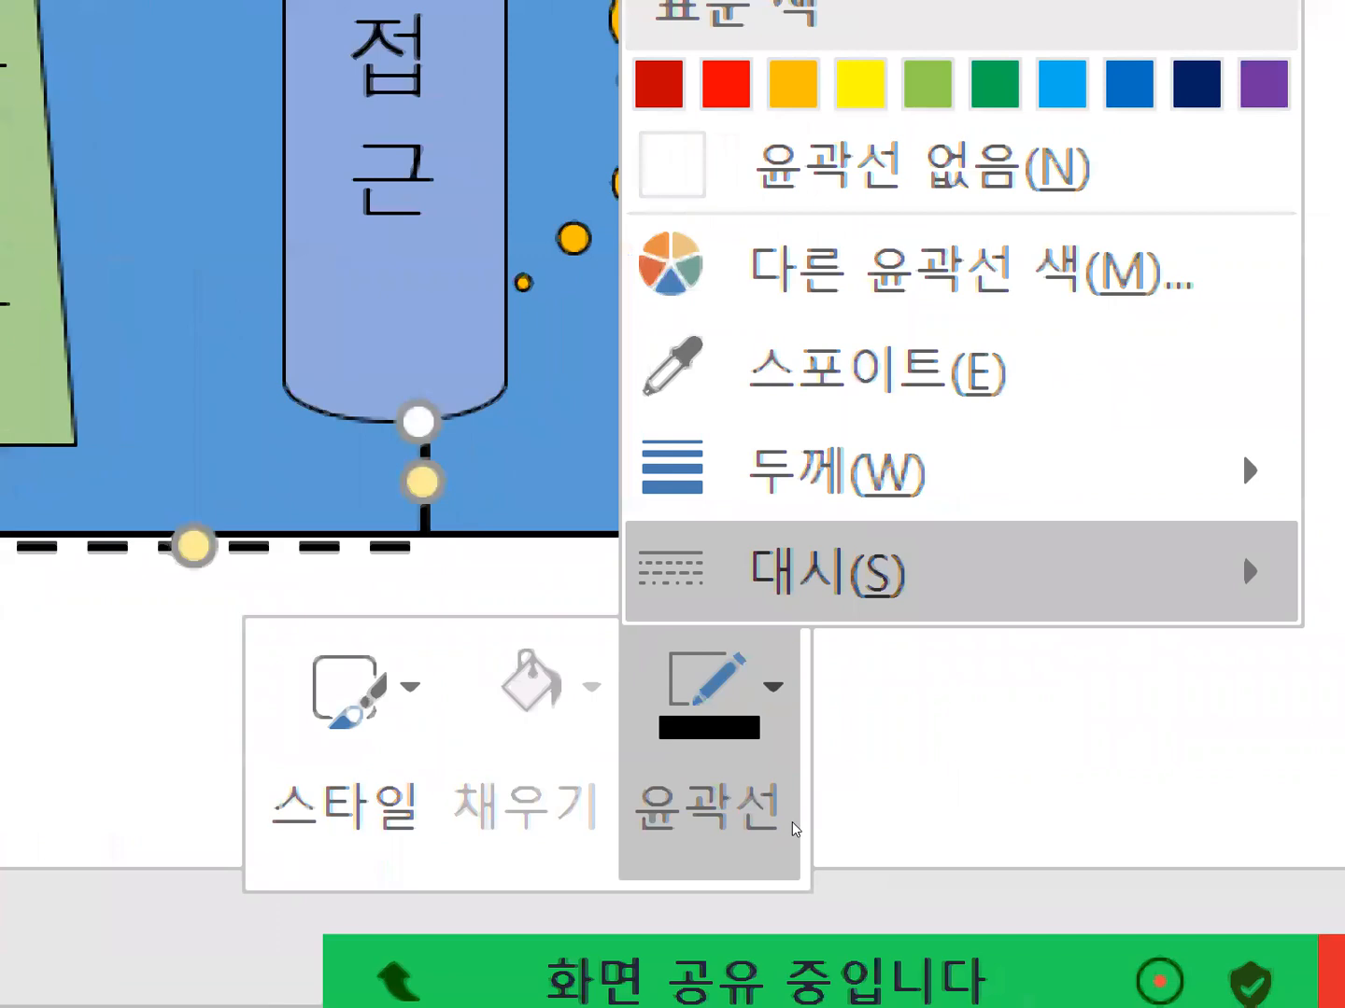
mouse_move(933, 473)
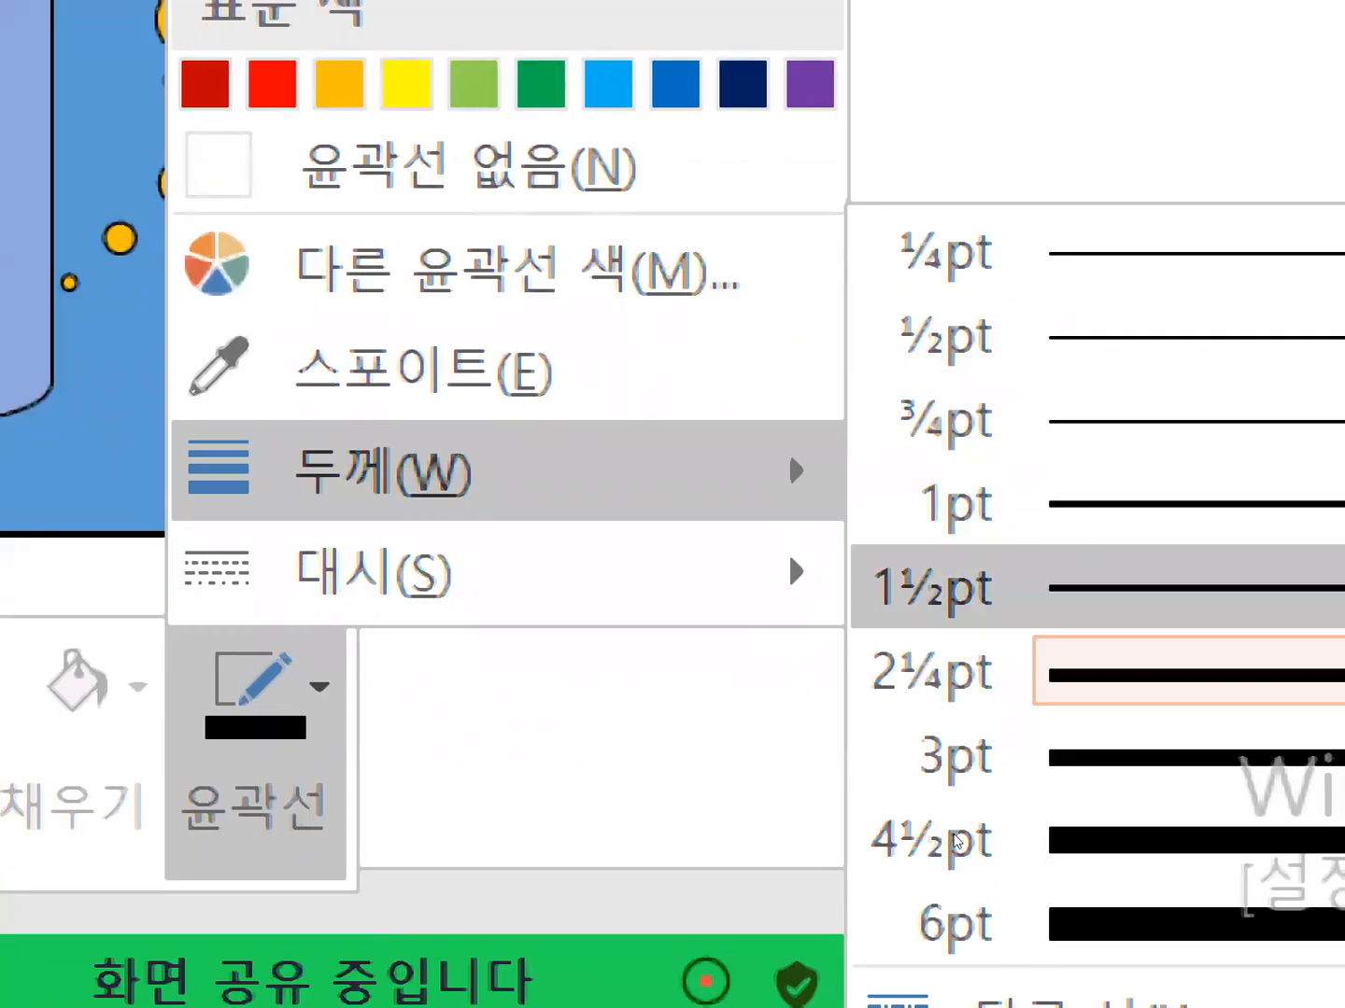
click(953, 588)
click(547, 851)
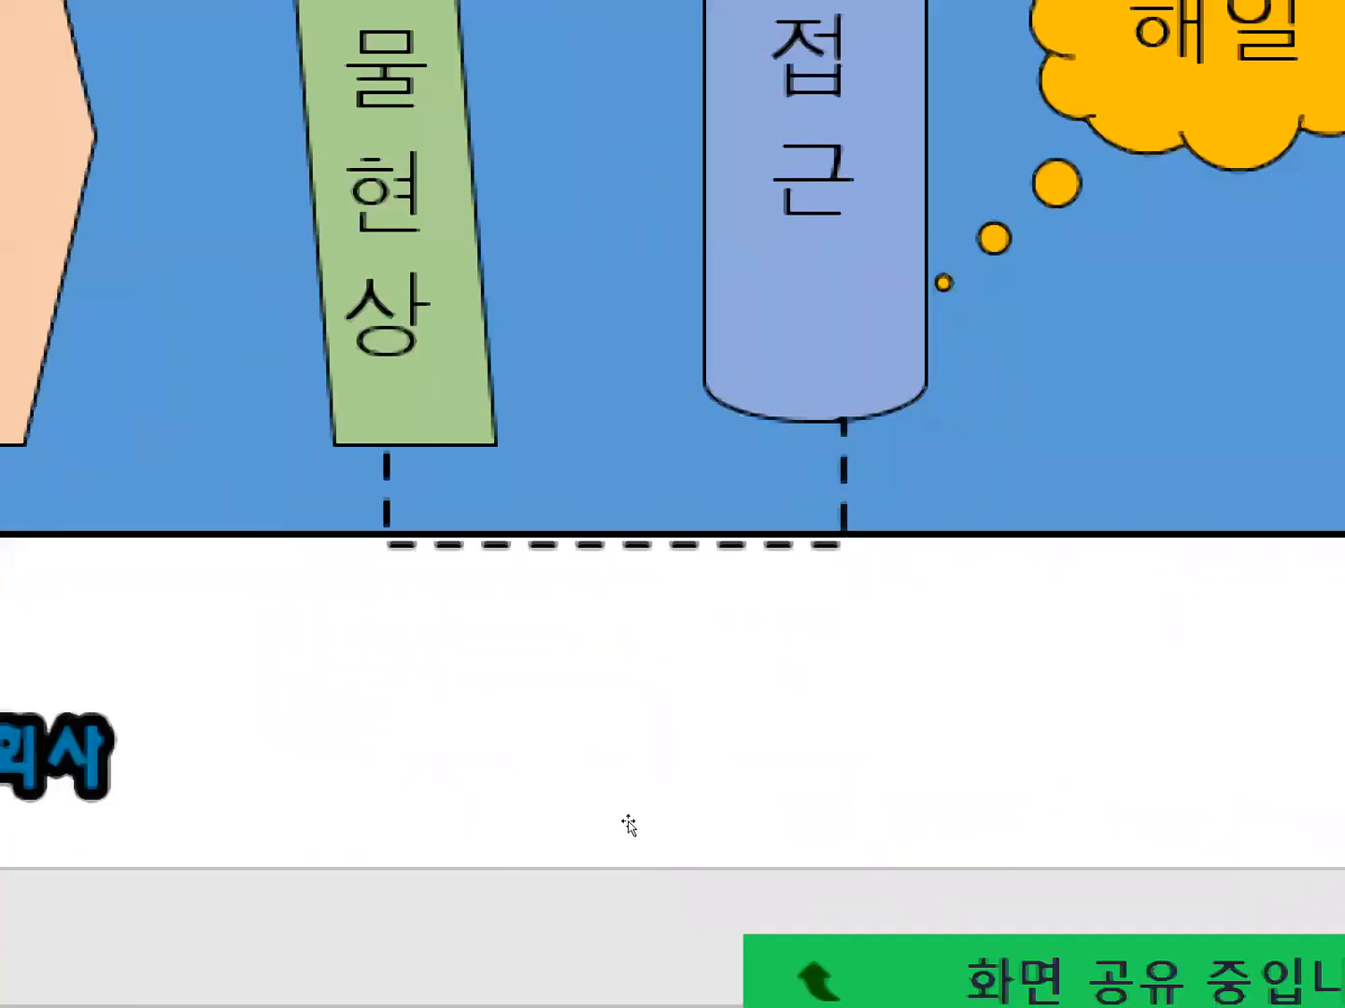
click(591, 826)
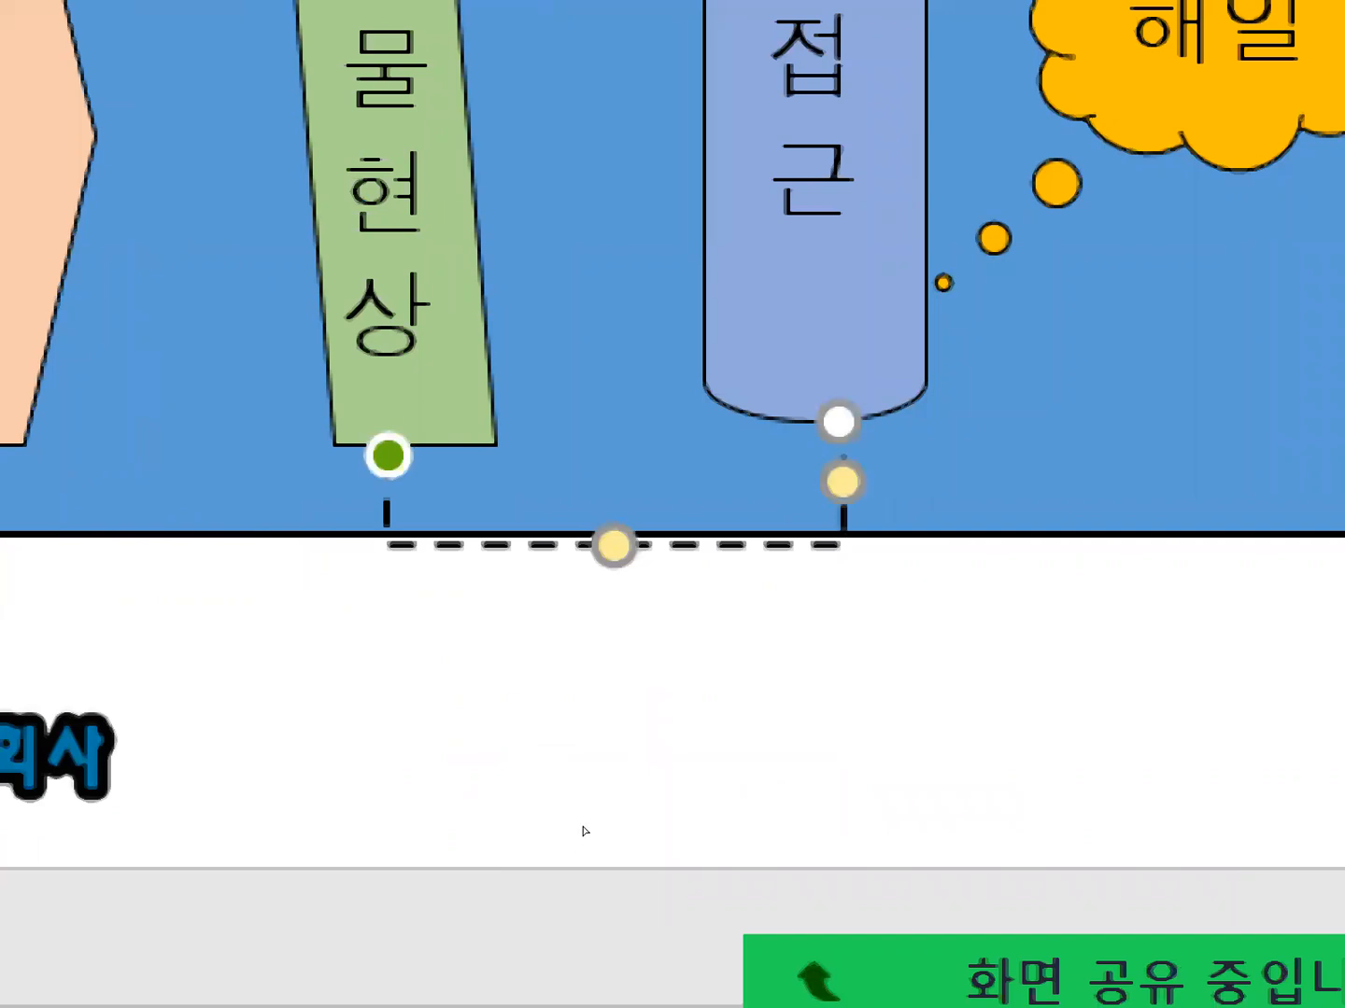